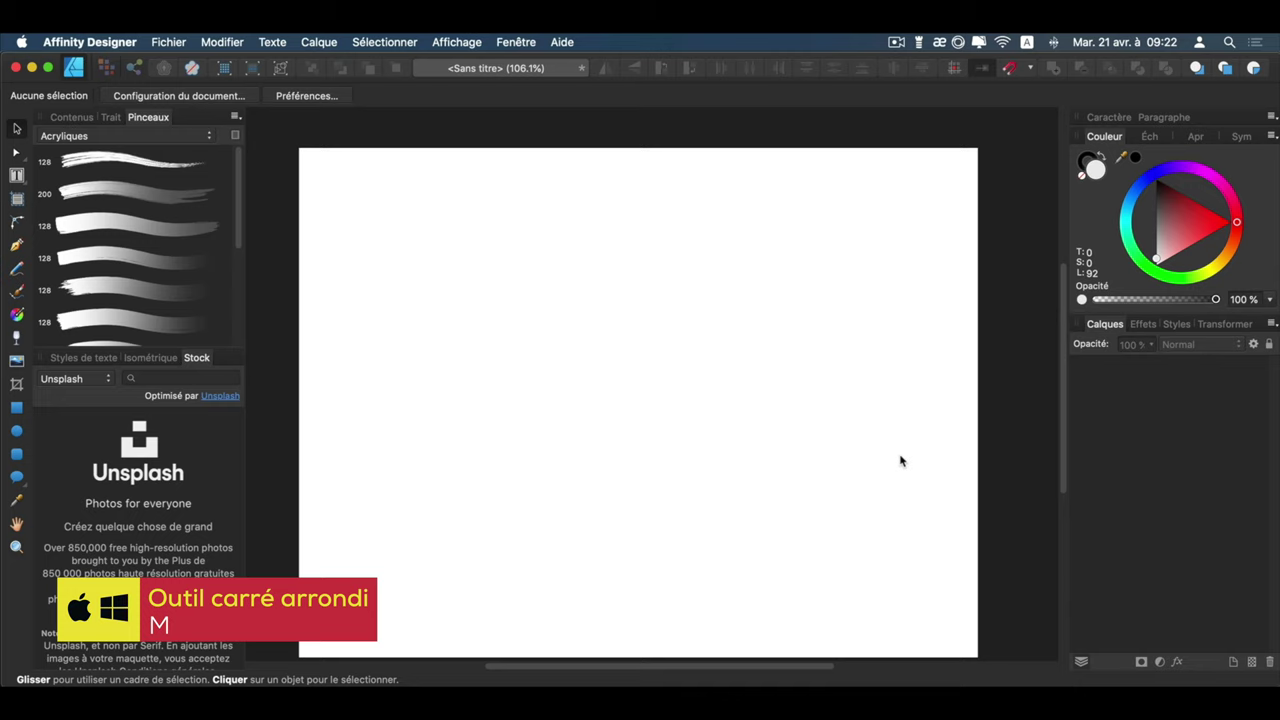
Draw a roughly 638 × 638 px rounded square and give it a mid-grey fill.
click(17, 455)
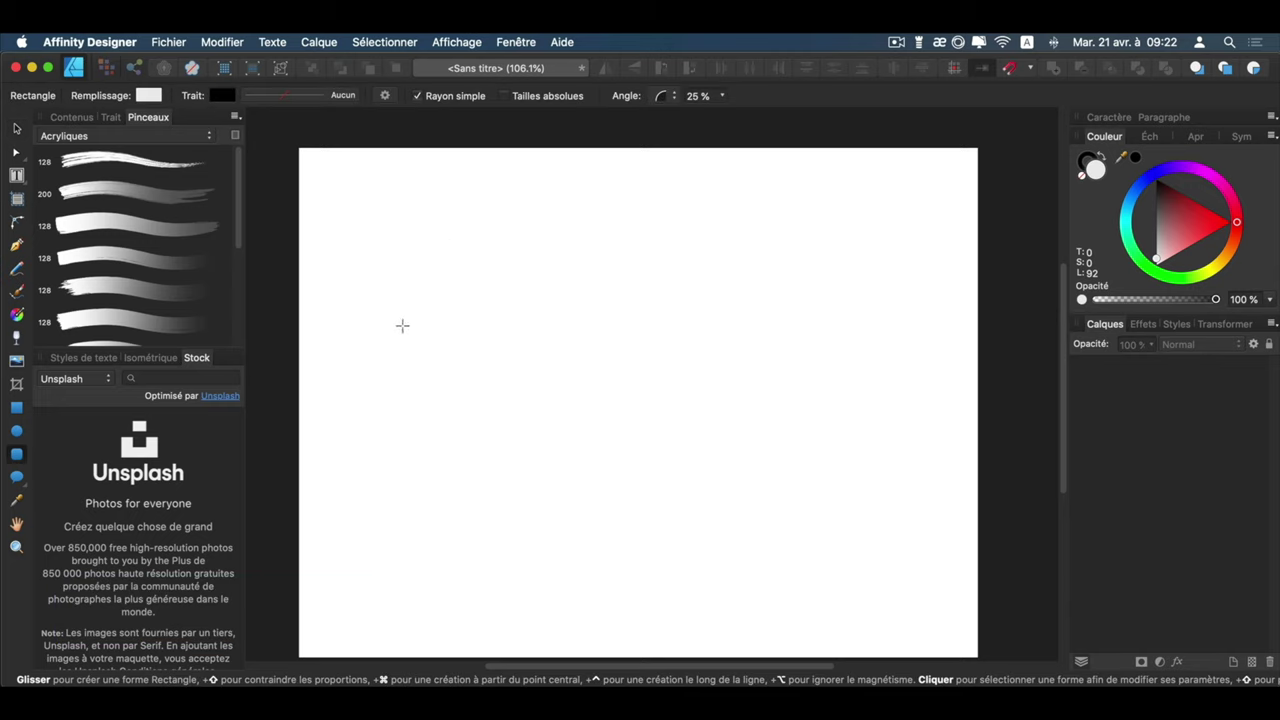
drag(377, 208, 664, 495)
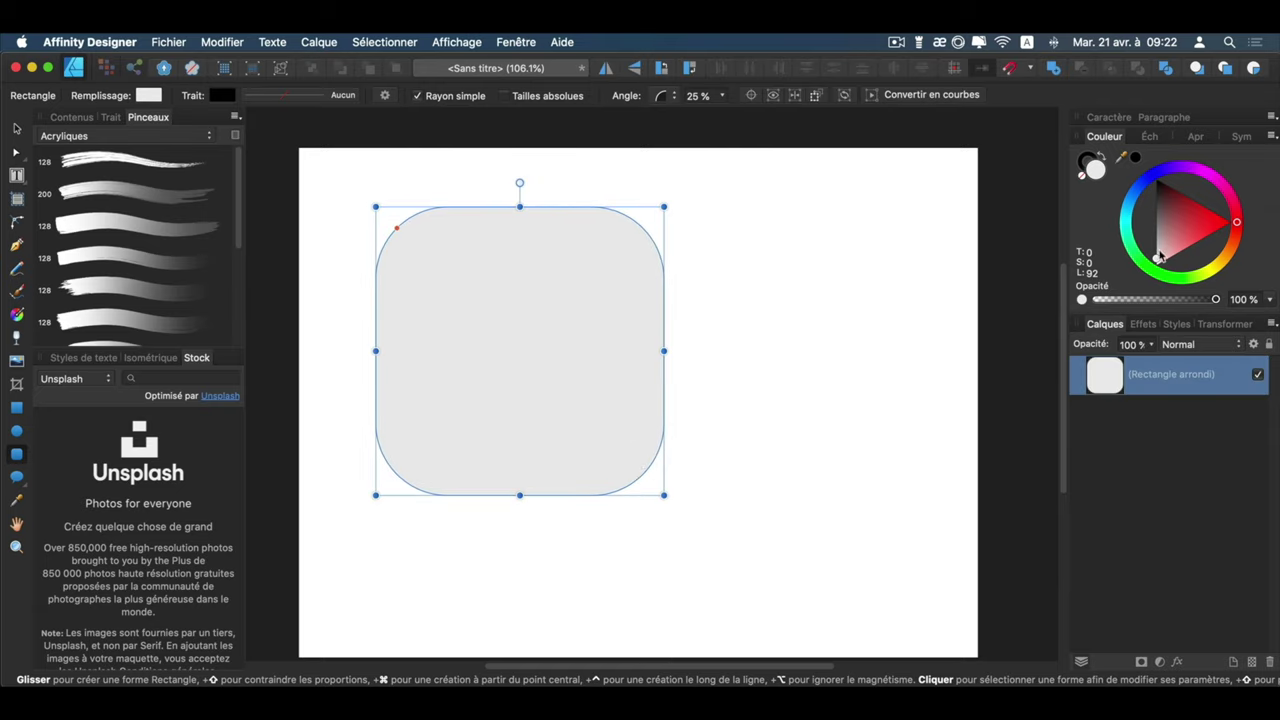
drag(1159, 257, 1160, 228)
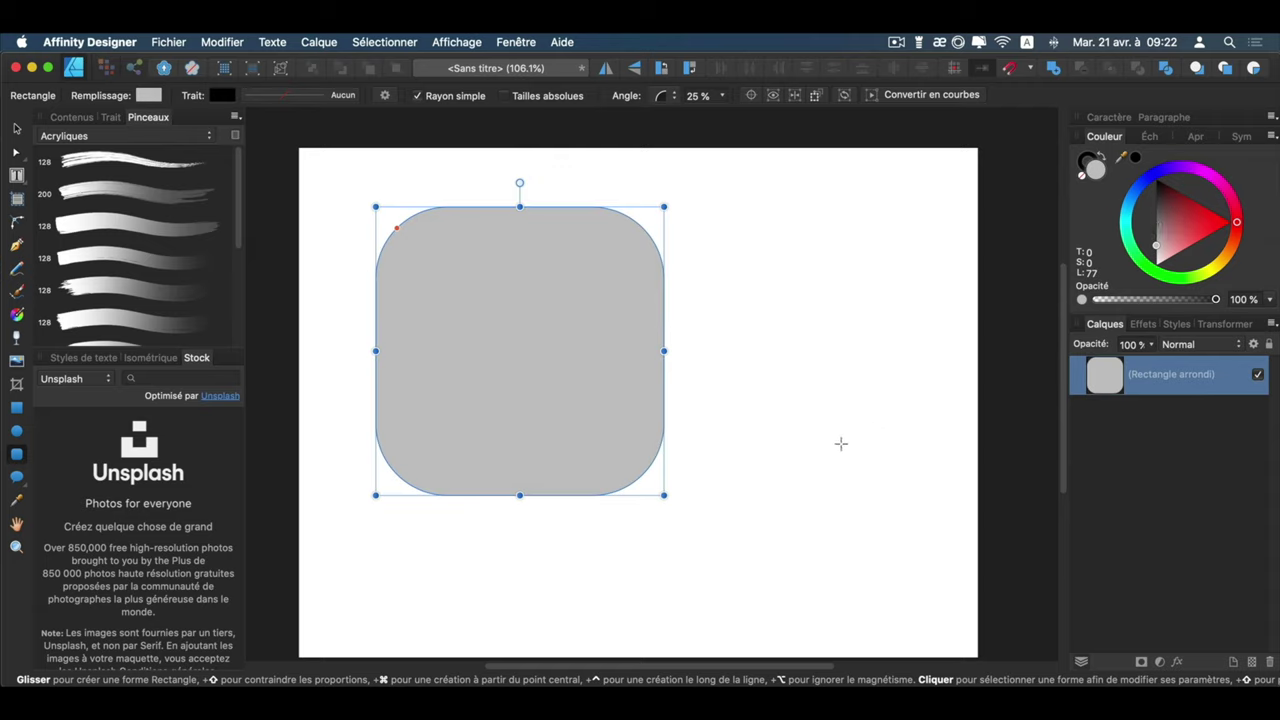
key(v)
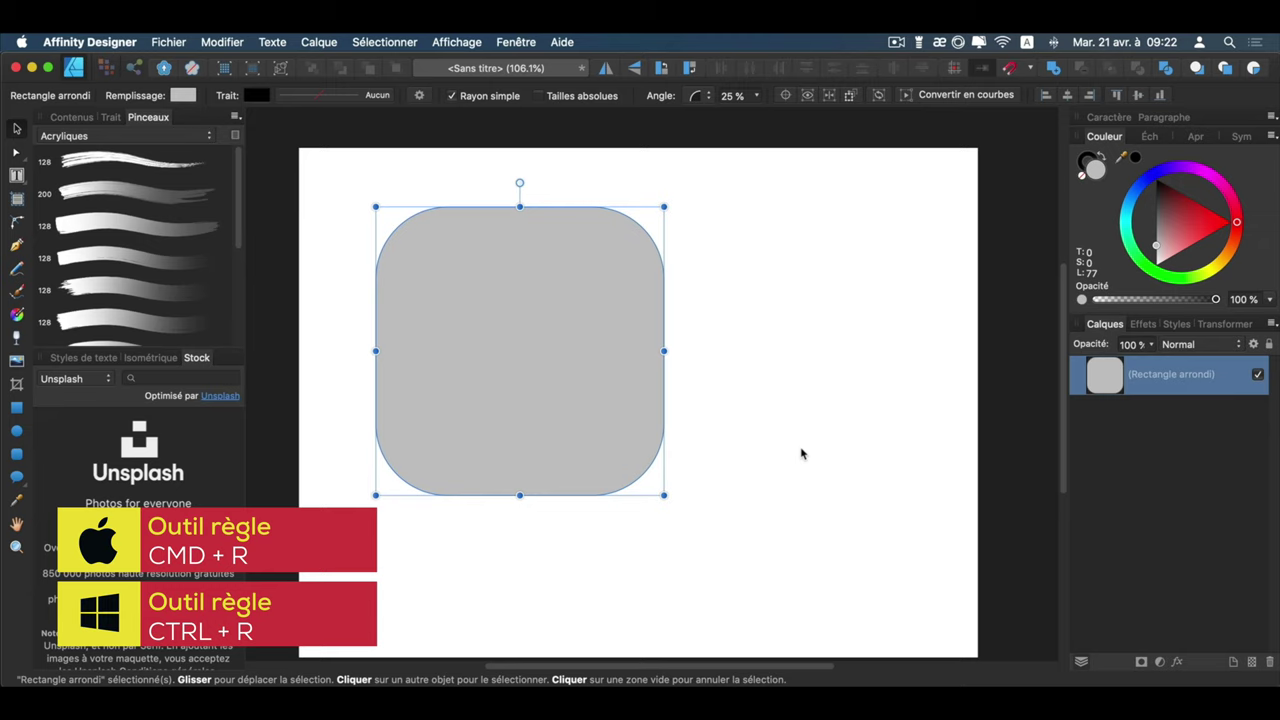
Show the rulers and place vertical and horizontal guides crossing at the square's centre.
key(super+r)
mouse_move(255, 341)
mouse_down()
mouse_move(546, 368)
mouse_move(519, 357)
mouse_up()
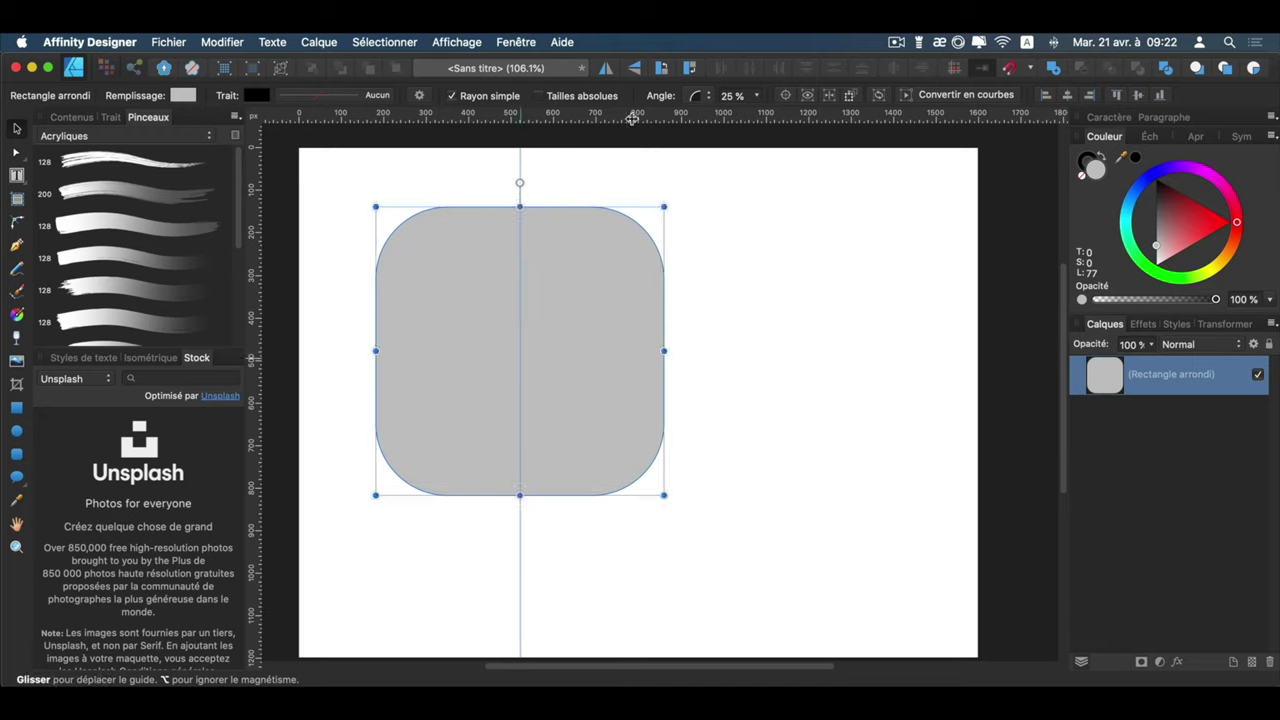
drag(660, 116, 663, 350)
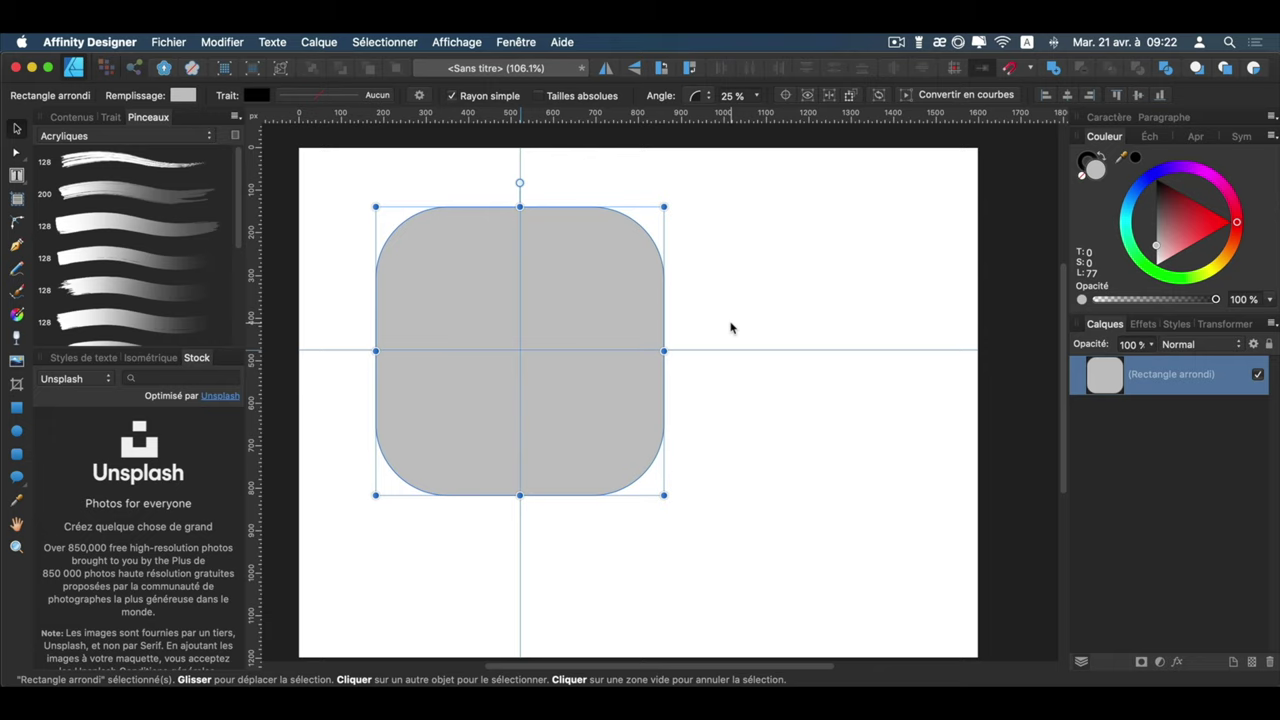
key(m)
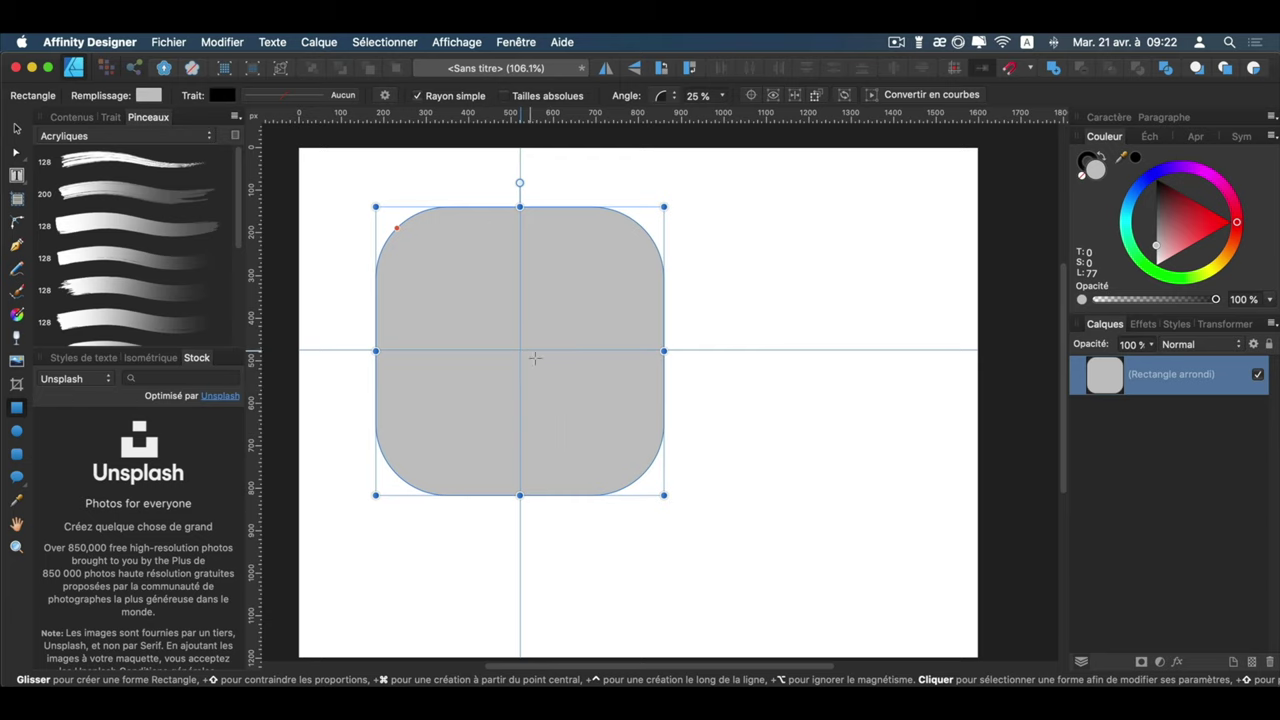
Cover the lower-right quadrant with a darker grey rectangle clipped inside the rounded square.
drag(519, 350, 665, 505)
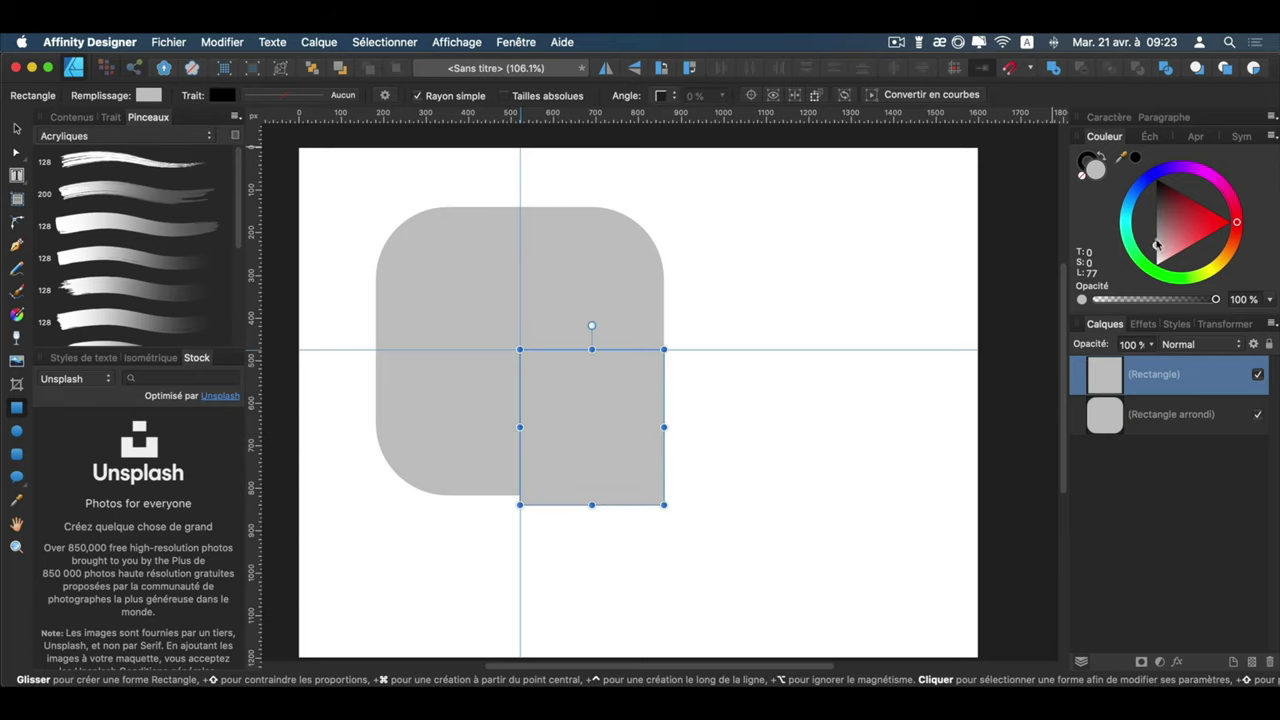
drag(1158, 247, 1156, 231)
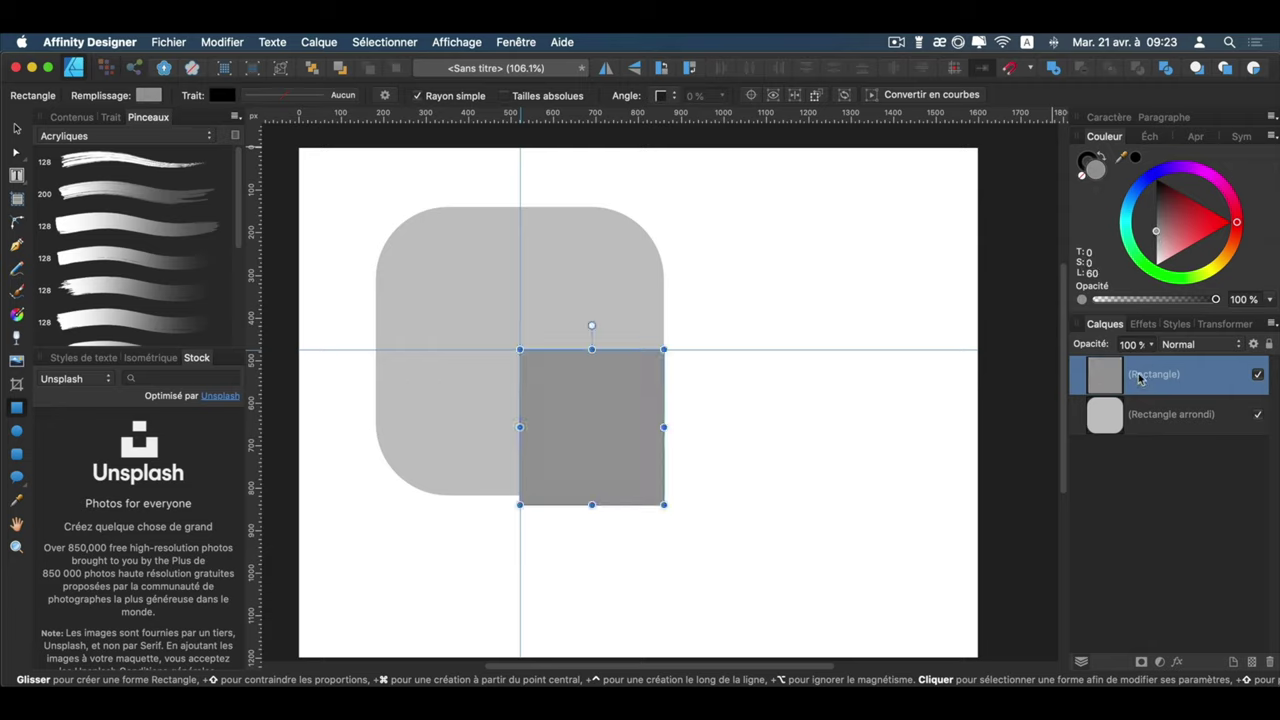
drag(1145, 374, 1146, 438)
Add a black '+' text symbol, enlarge it to about 266 pt, and move it into the upper-left quadrant.
key(v)
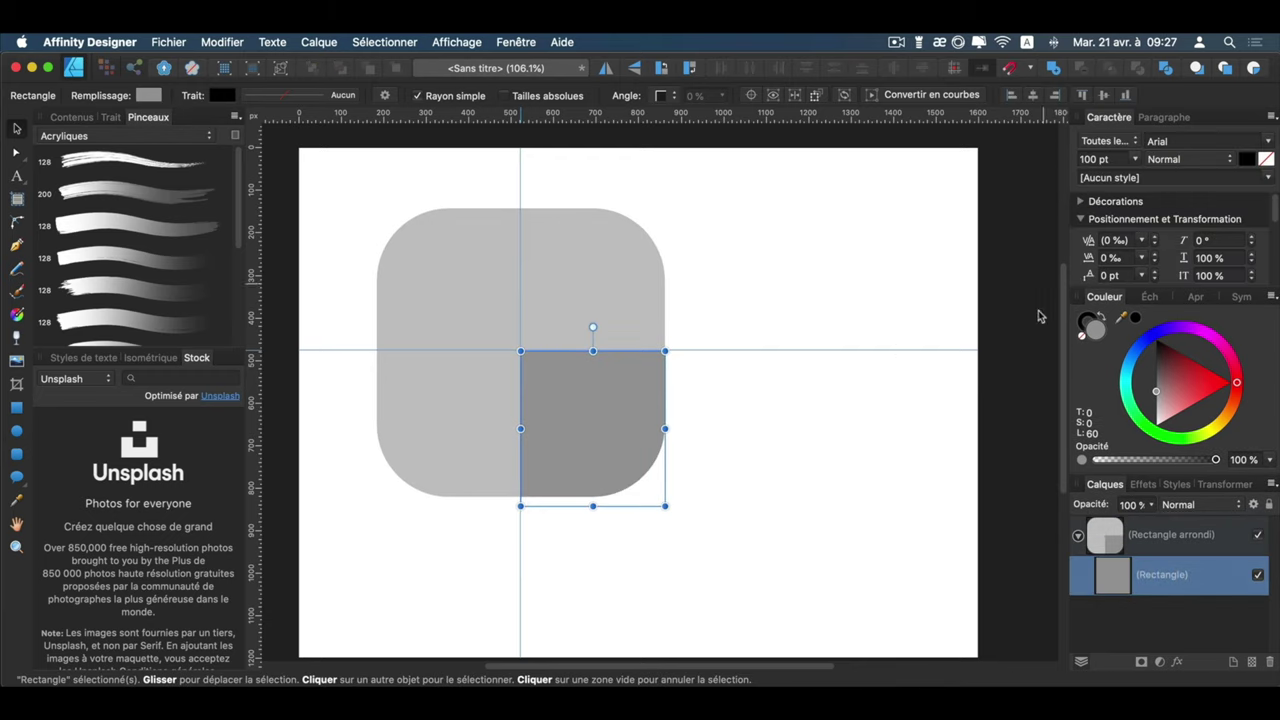
click(1078, 535)
key(t)
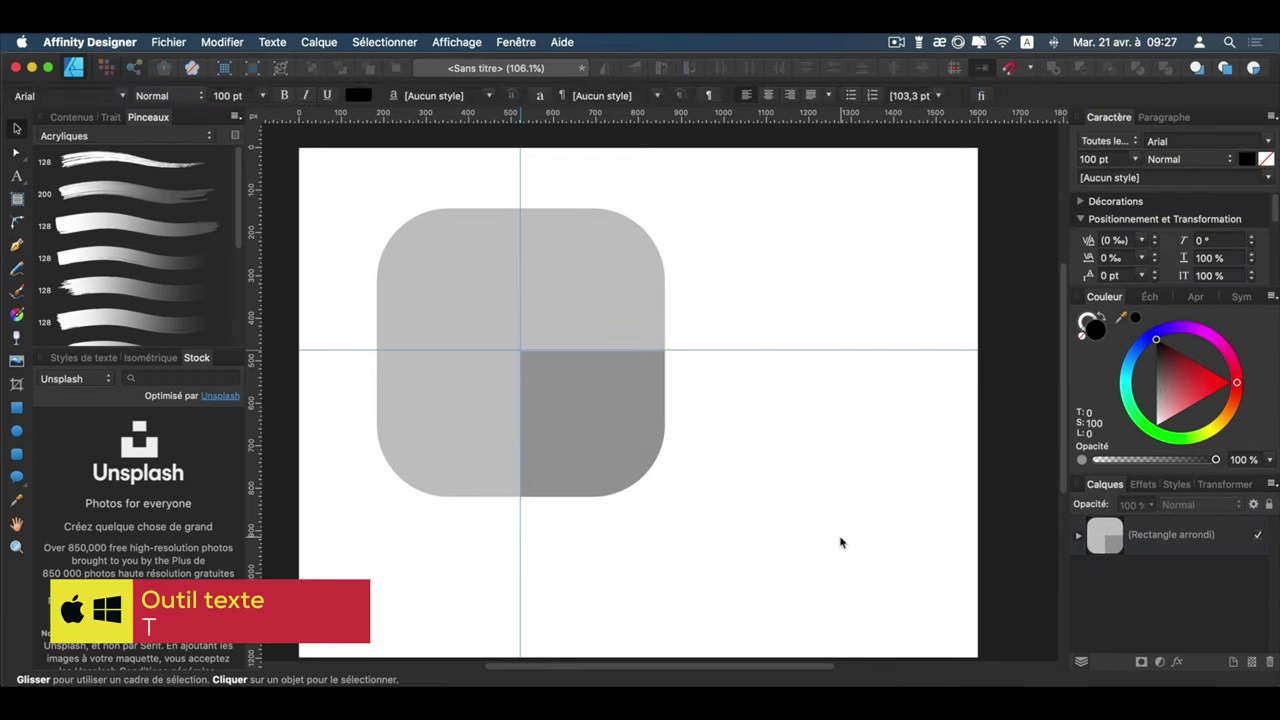
click(756, 479)
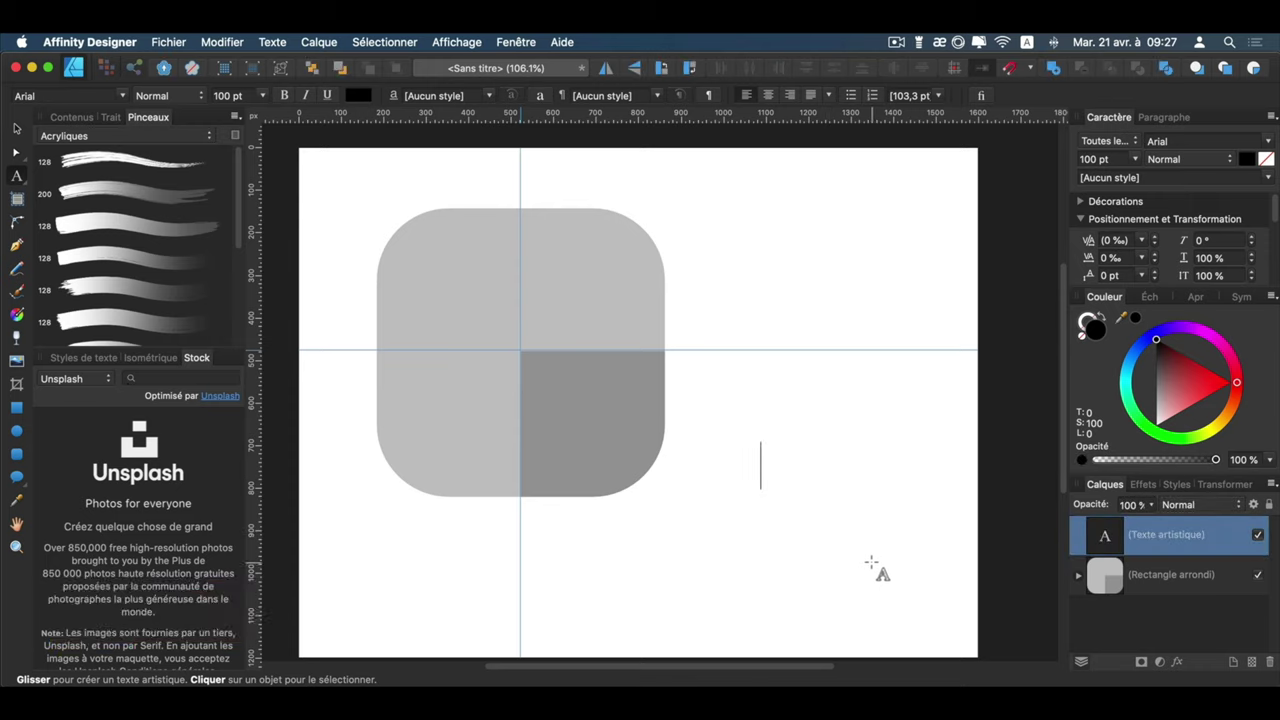
text(+)
key(Escape)
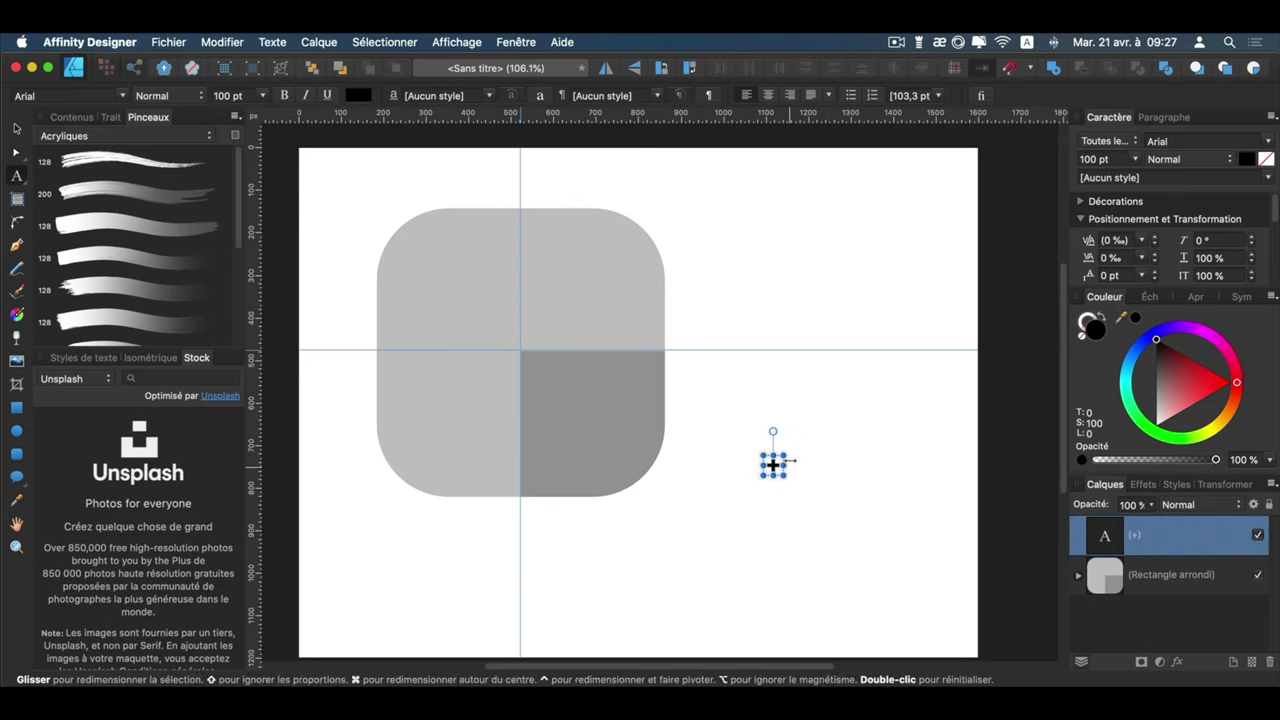
drag(786, 454, 817, 417)
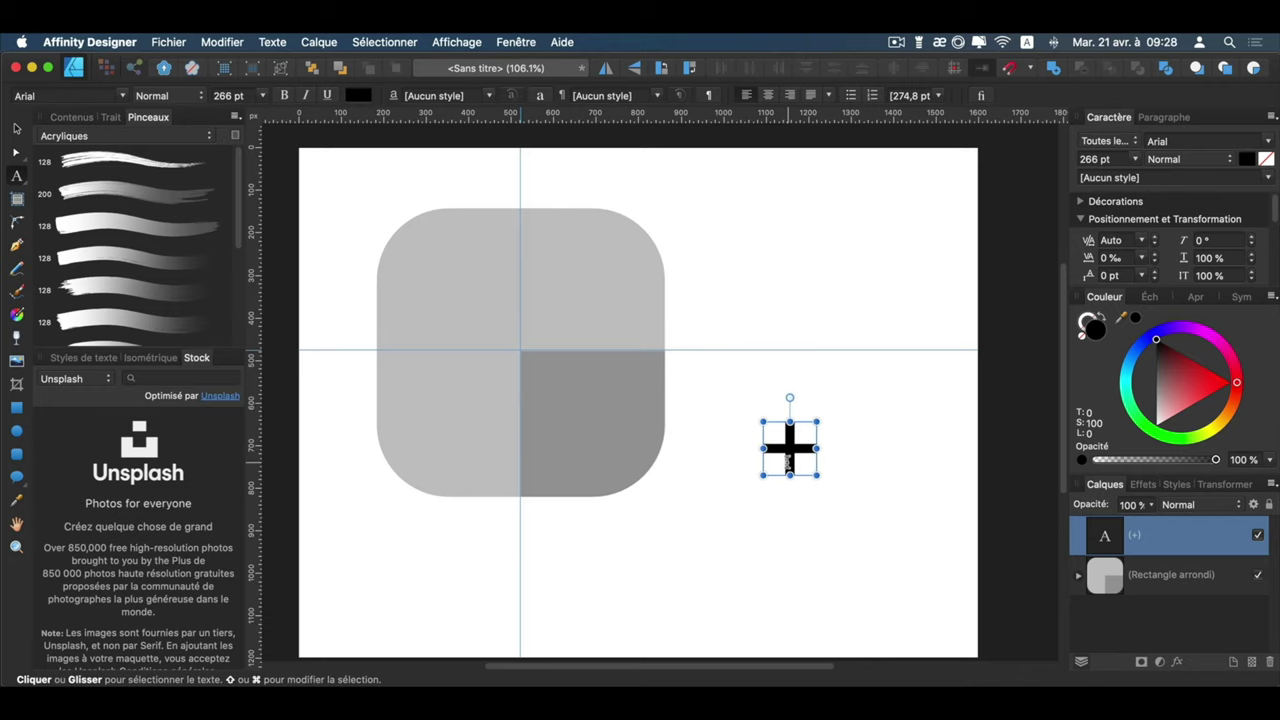
key(Escape)
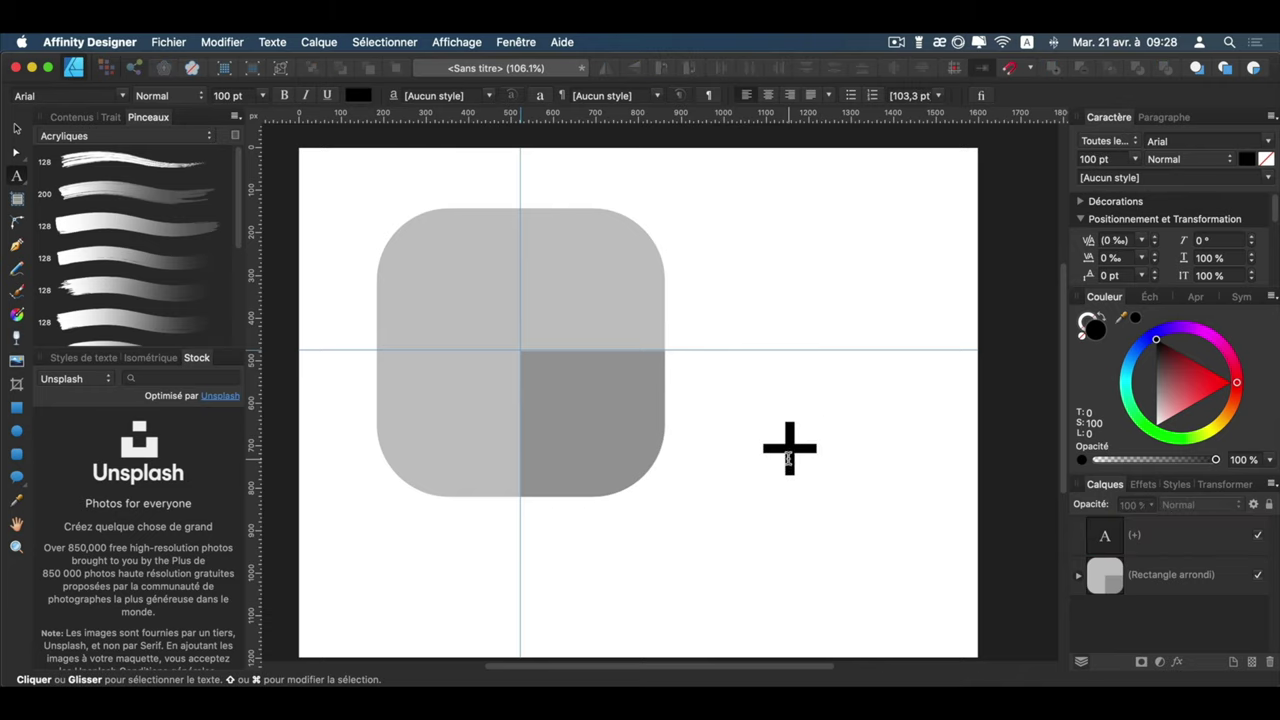
key(v)
mouse_move(788, 452)
mouse_down()
mouse_move(460, 291)
mouse_move(575, 348)
mouse_up()
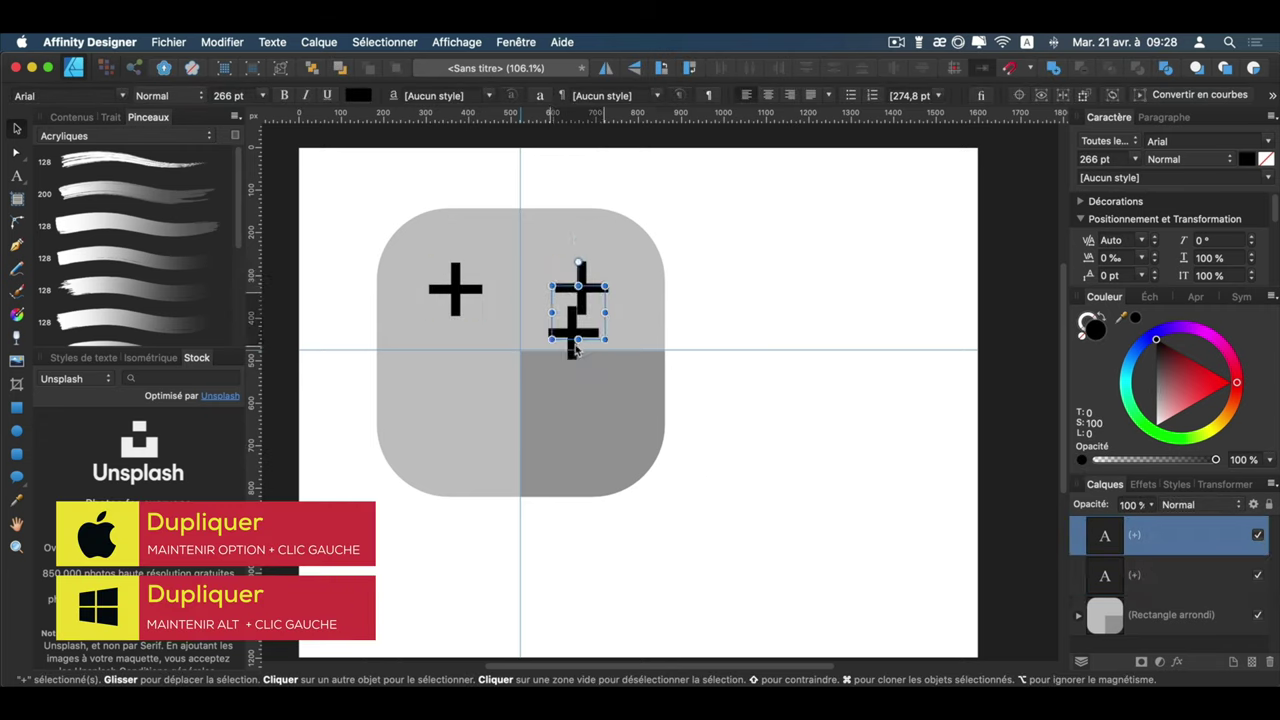
Copy the plus sign into the other quadrants and change the copies to −, X and =.
mouse_move(581, 295)
mouse_down()
mouse_move(455, 424)
mouse_move(590, 425)
mouse_up()
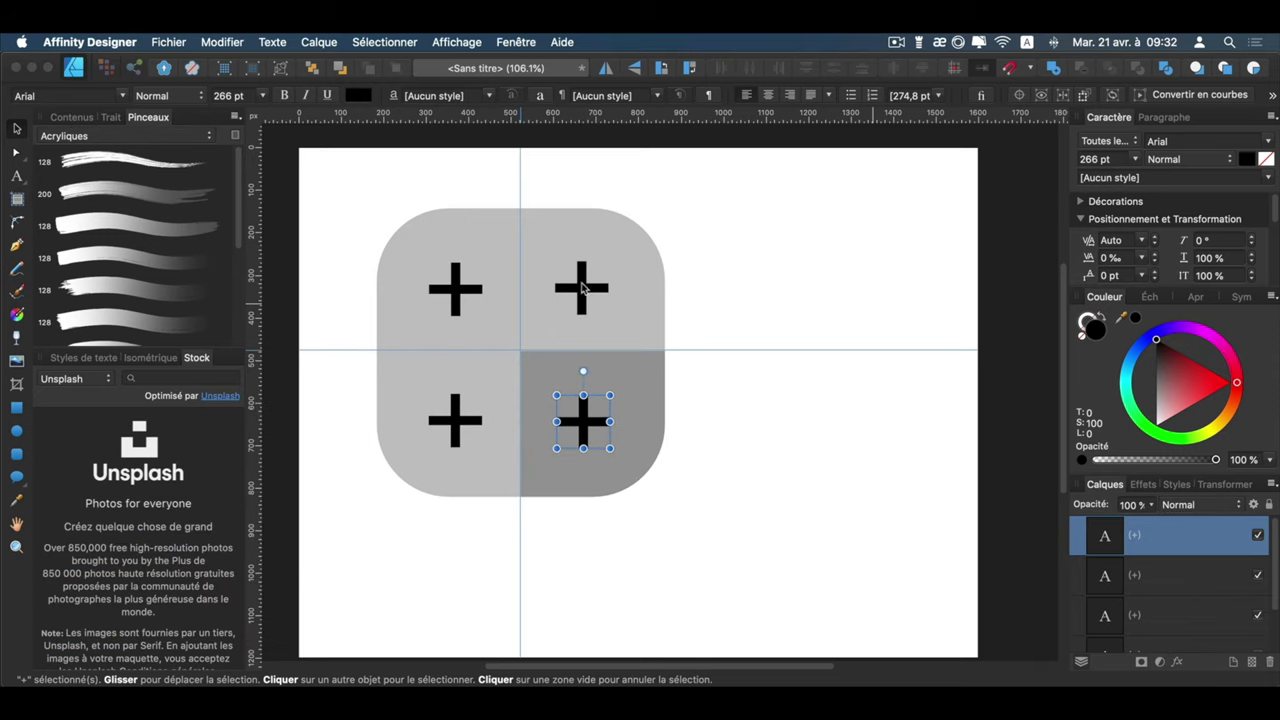
double_click(583, 288)
text(-)
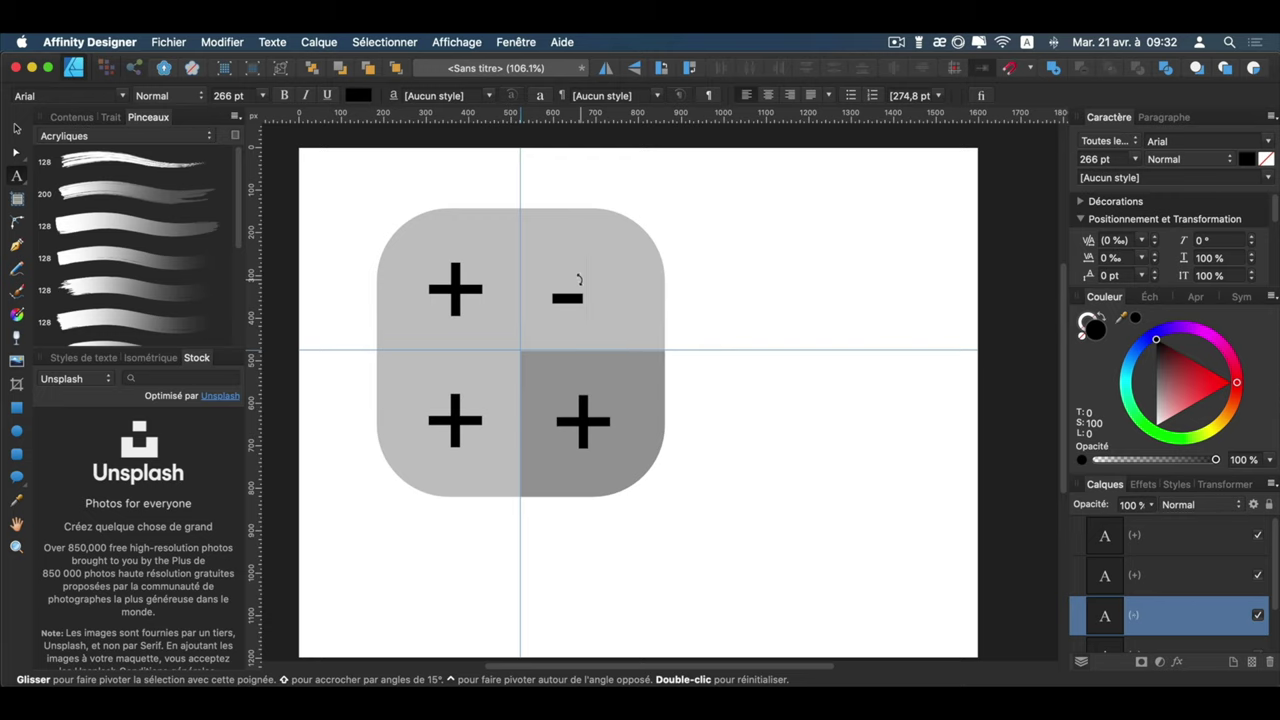
double_click(460, 414)
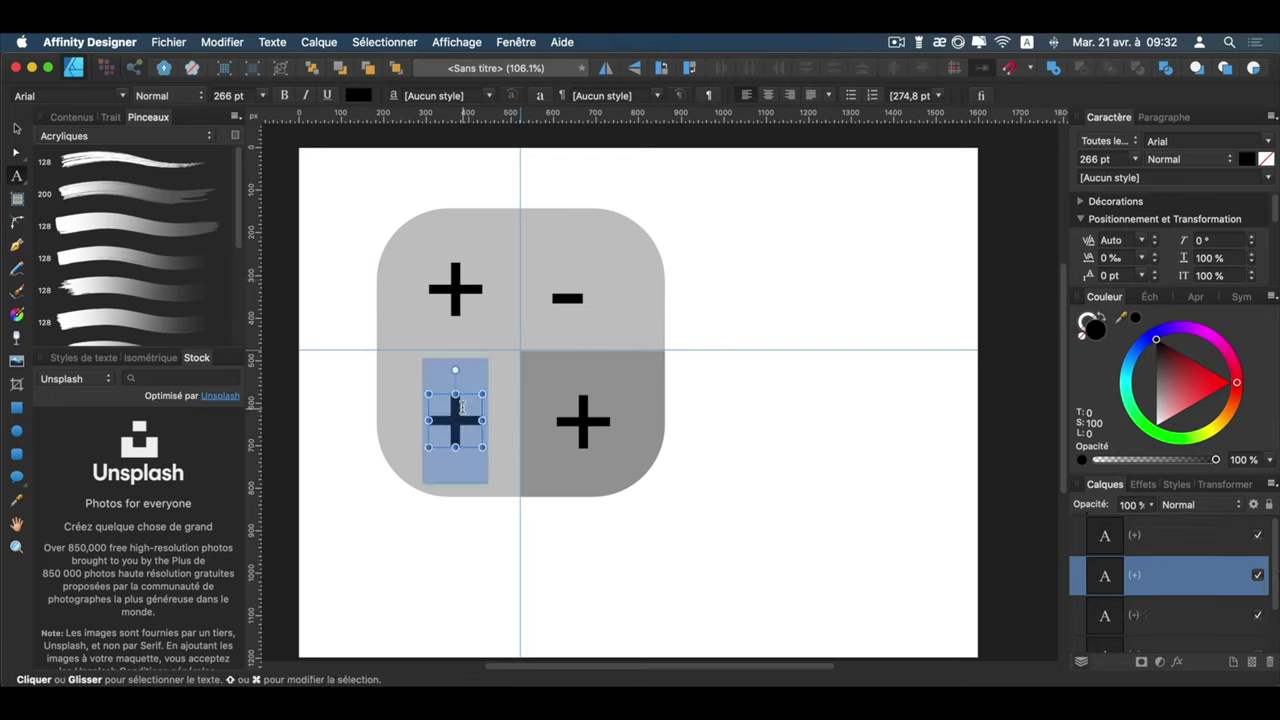
text(X)
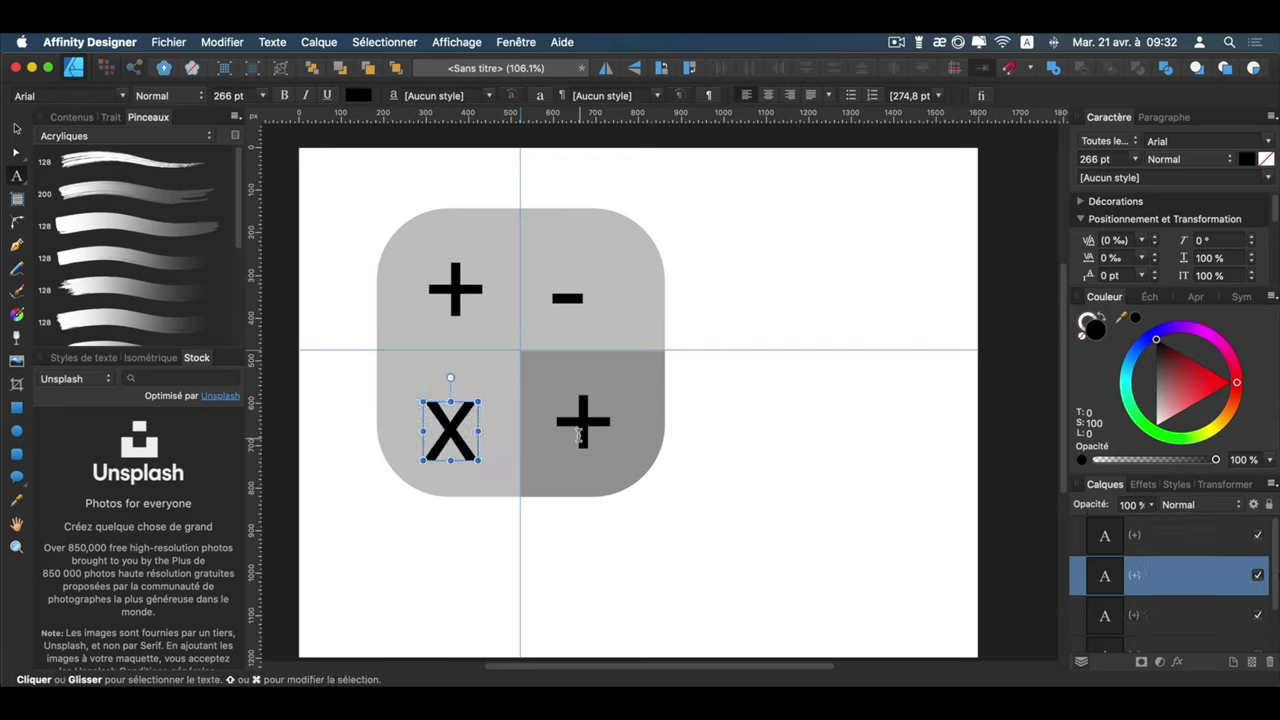
double_click(579, 430)
text(=)
key(Escape)
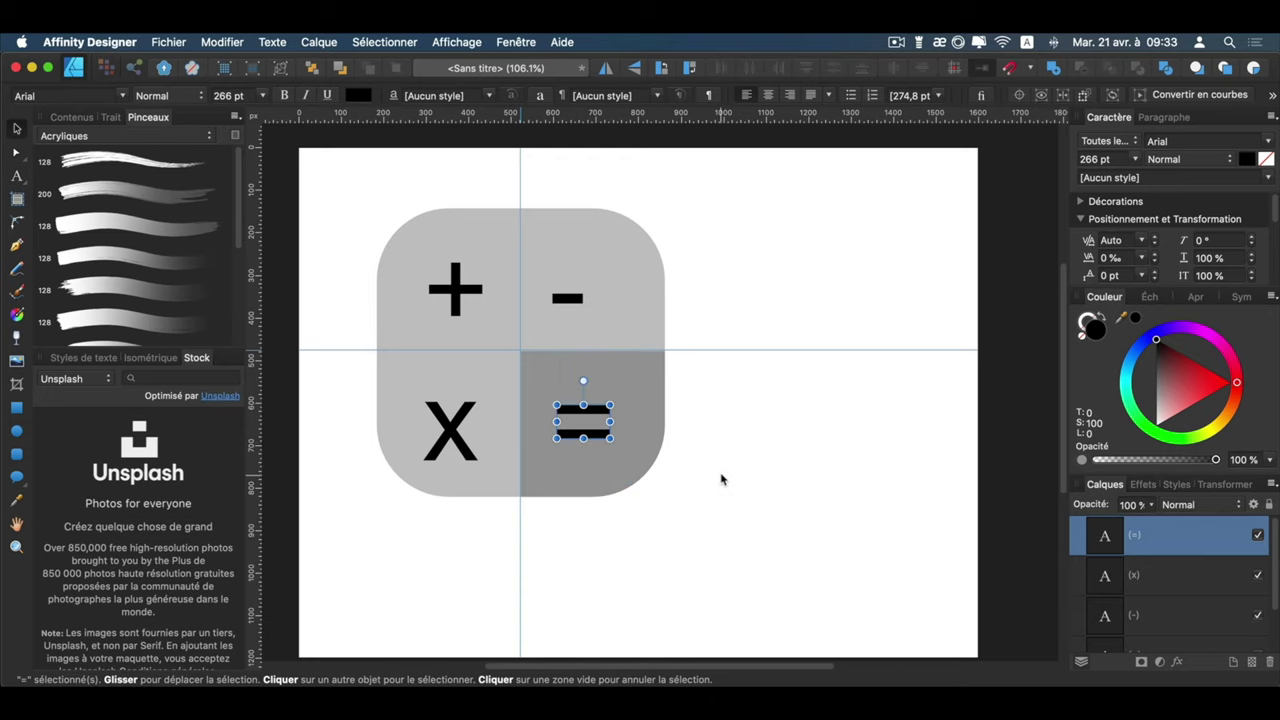
key(Escape)
Centre the X and minus signs in their quadrants, aligning the symbols.
click(461, 449)
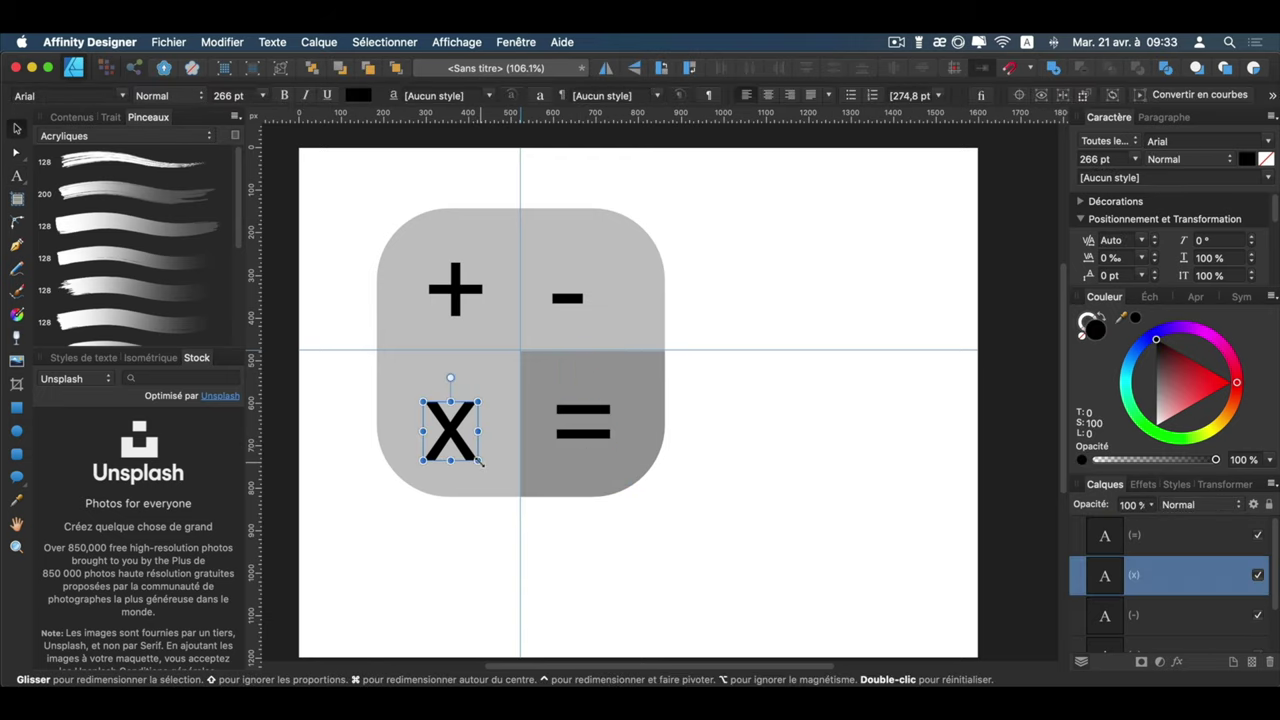
drag(461, 449, 471, 437)
click(461, 288)
drag(583, 421, 586, 413)
drag(578, 287, 584, 287)
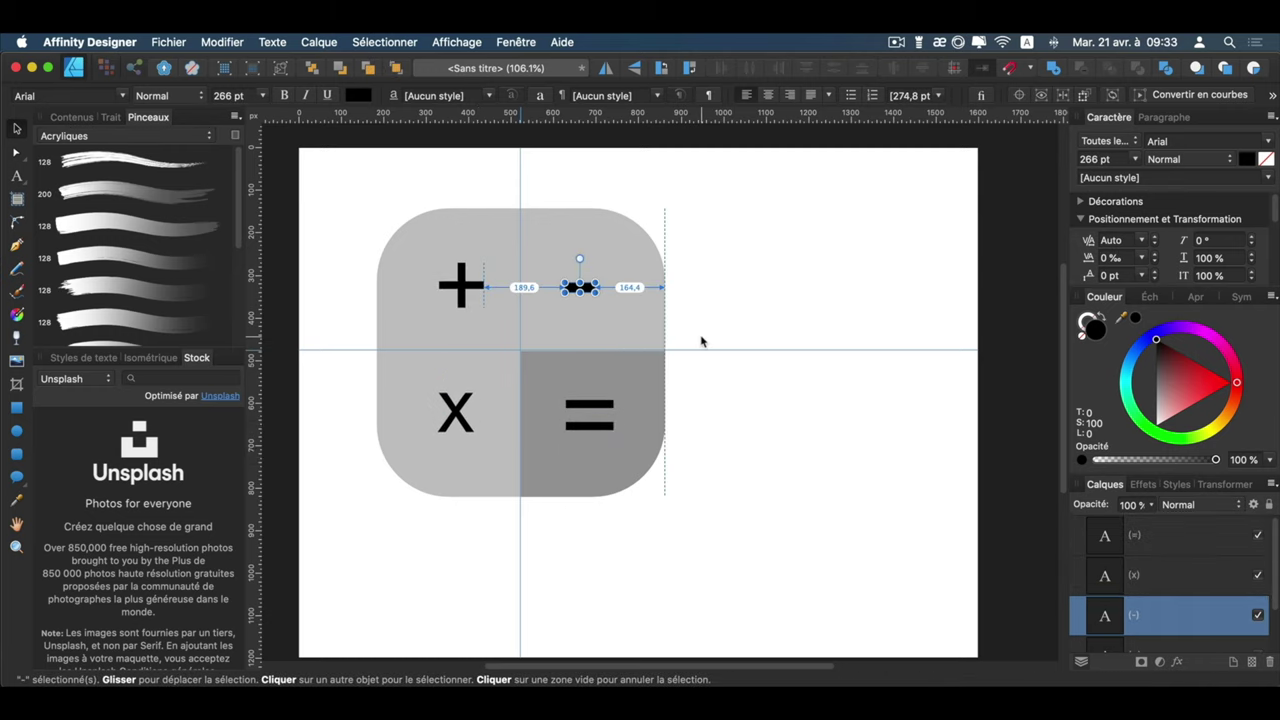
click(766, 486)
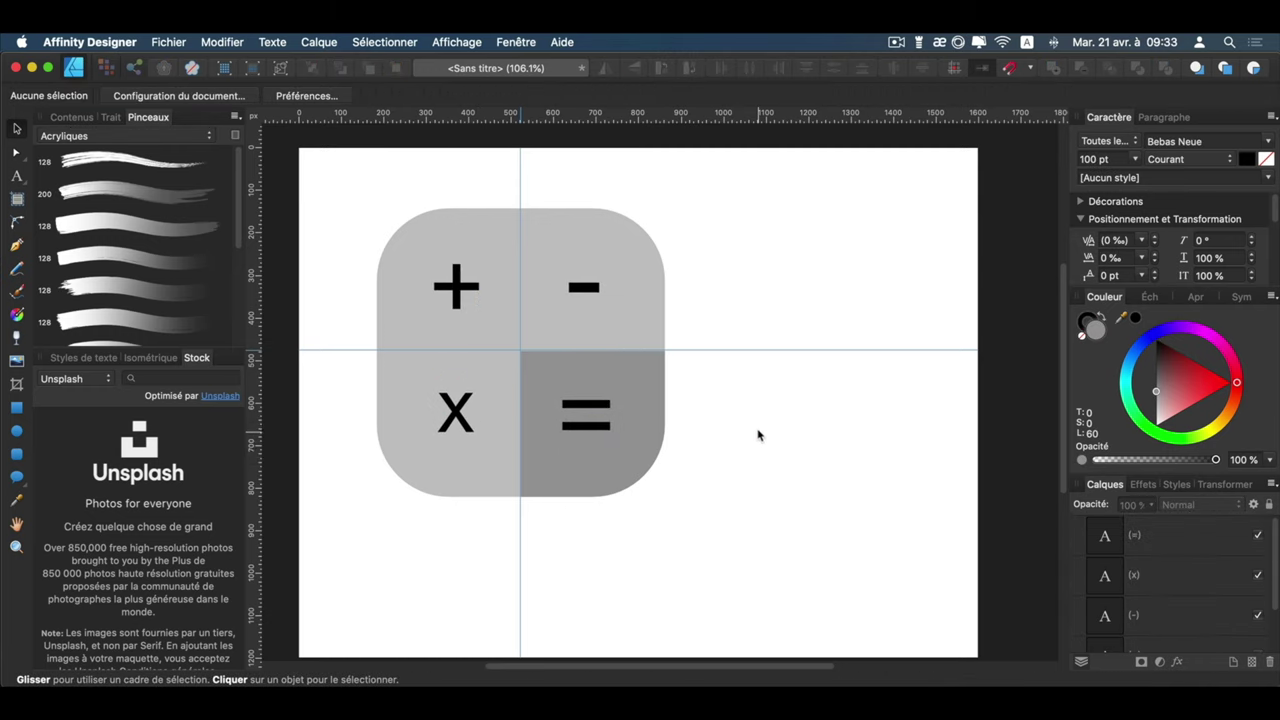
Hide the rulers and drag the vertical and horizontal guides off the canvas to delete them.
drag(757, 434, 806, 503)
key(super+r)
scroll(806, 495, down, 3)
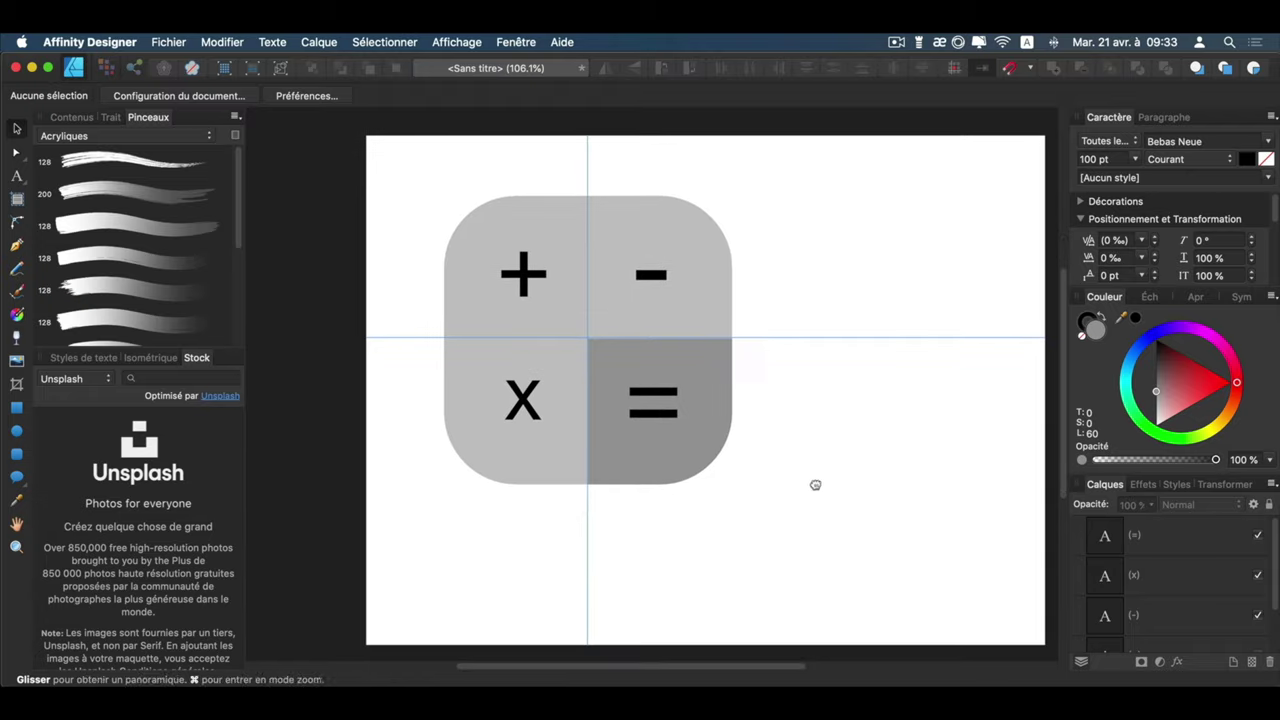
drag(587, 505, 129, 508)
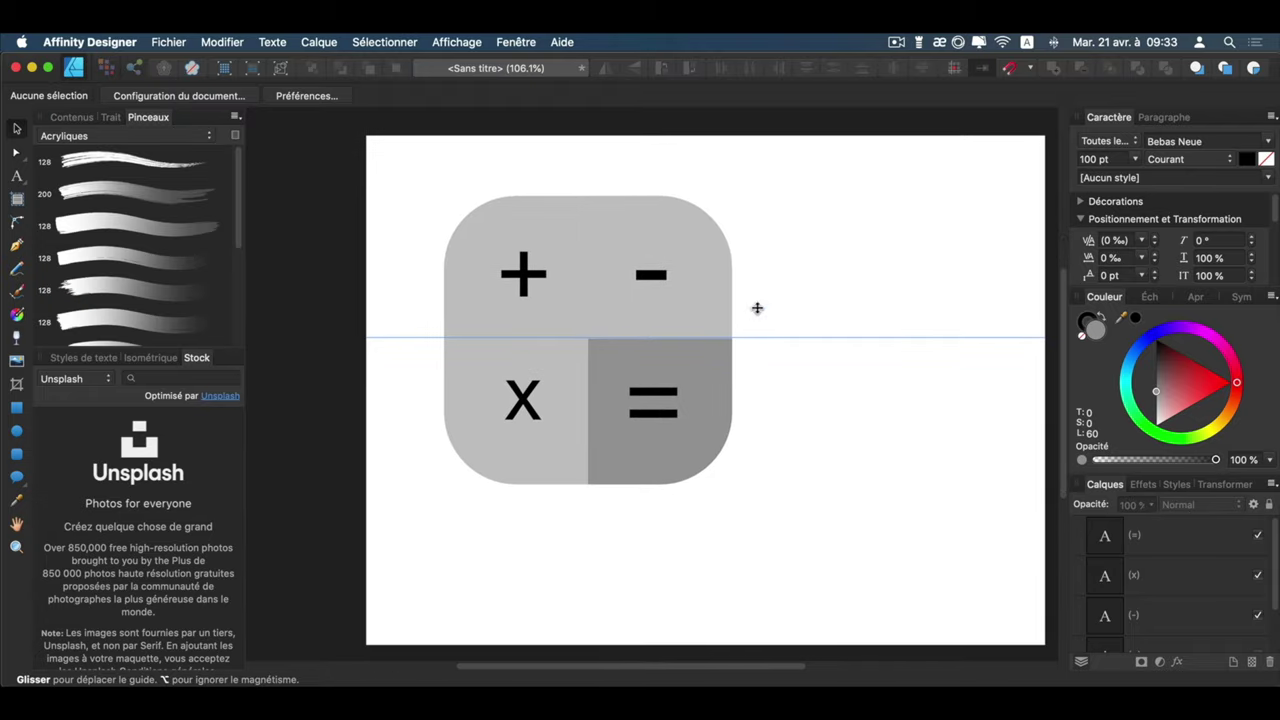
drag(757, 338, 850, 140)
scroll(763, 449, right, 2)
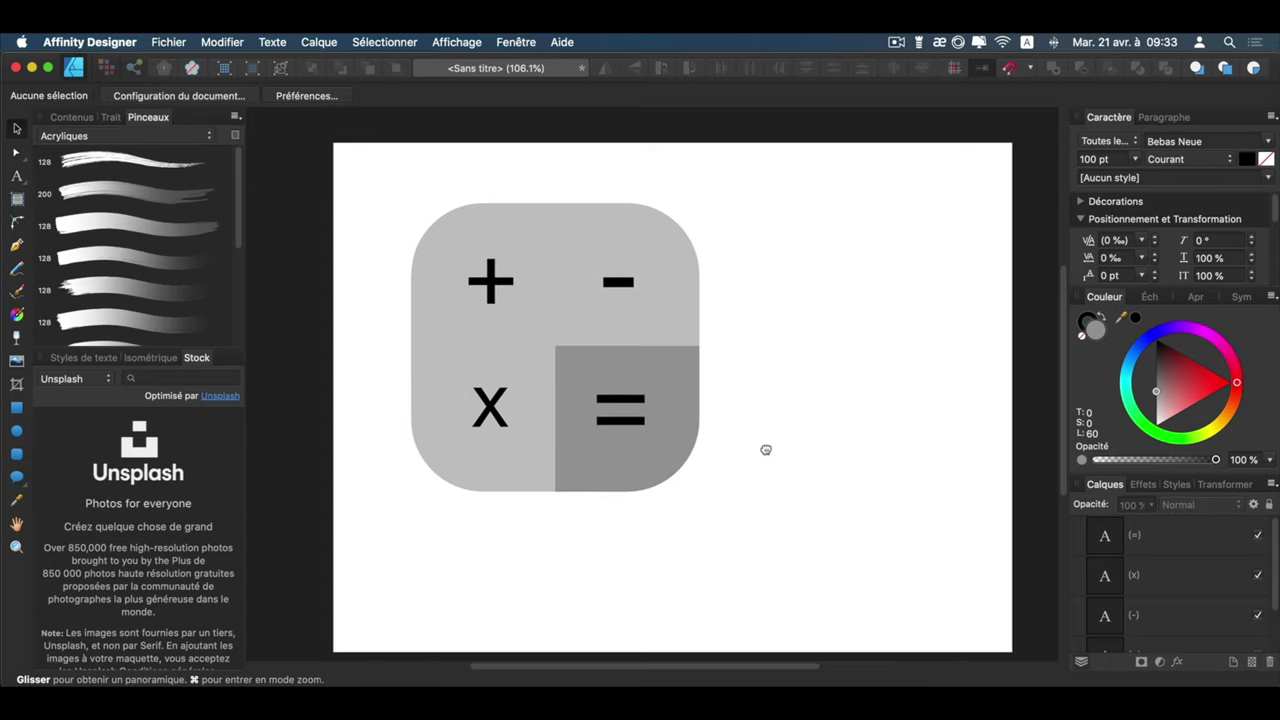
scroll(715, 455, right, 3)
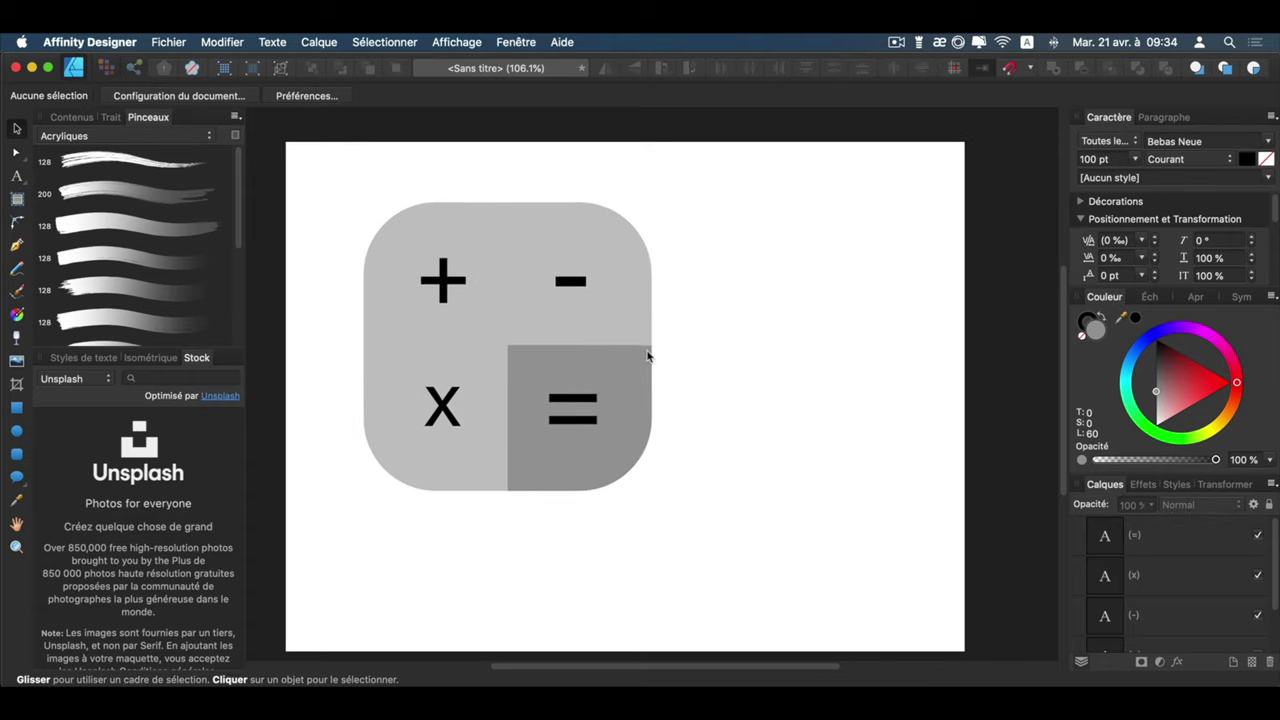
click(13, 415)
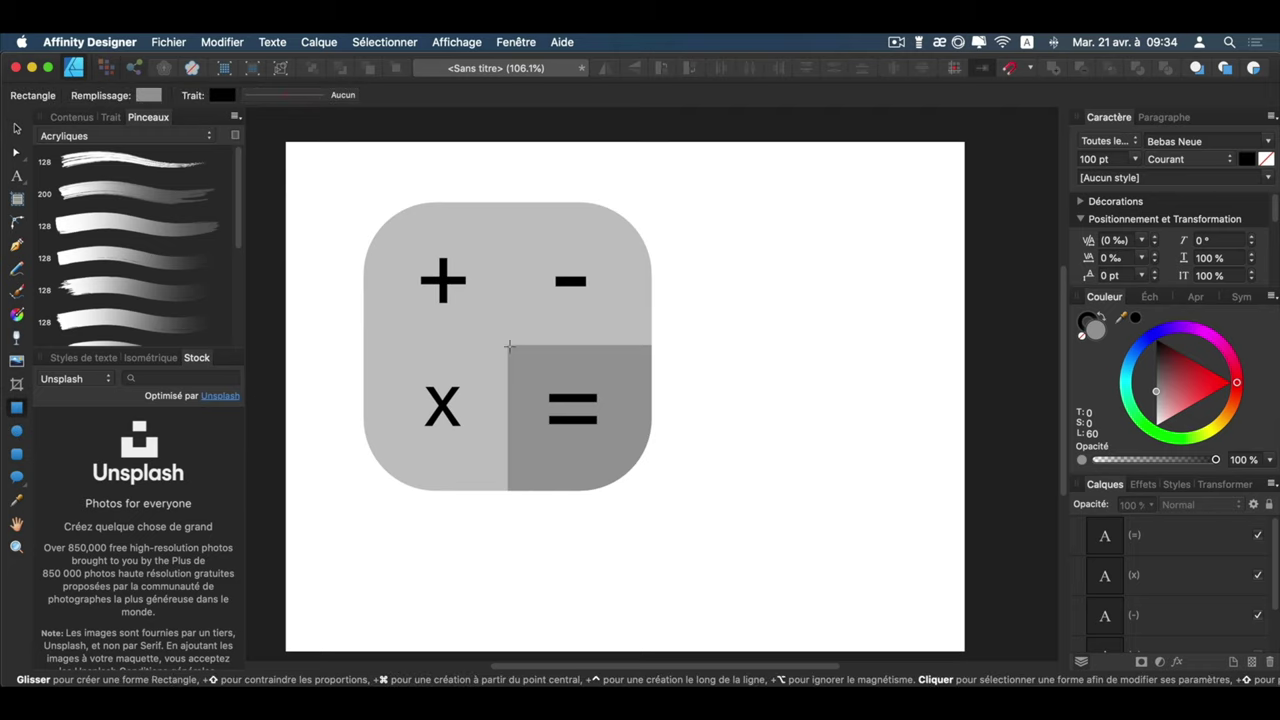
Add a red rectangle over the top-right quadrant, clipped inside the rounded square.
drag(507, 345, 648, 172)
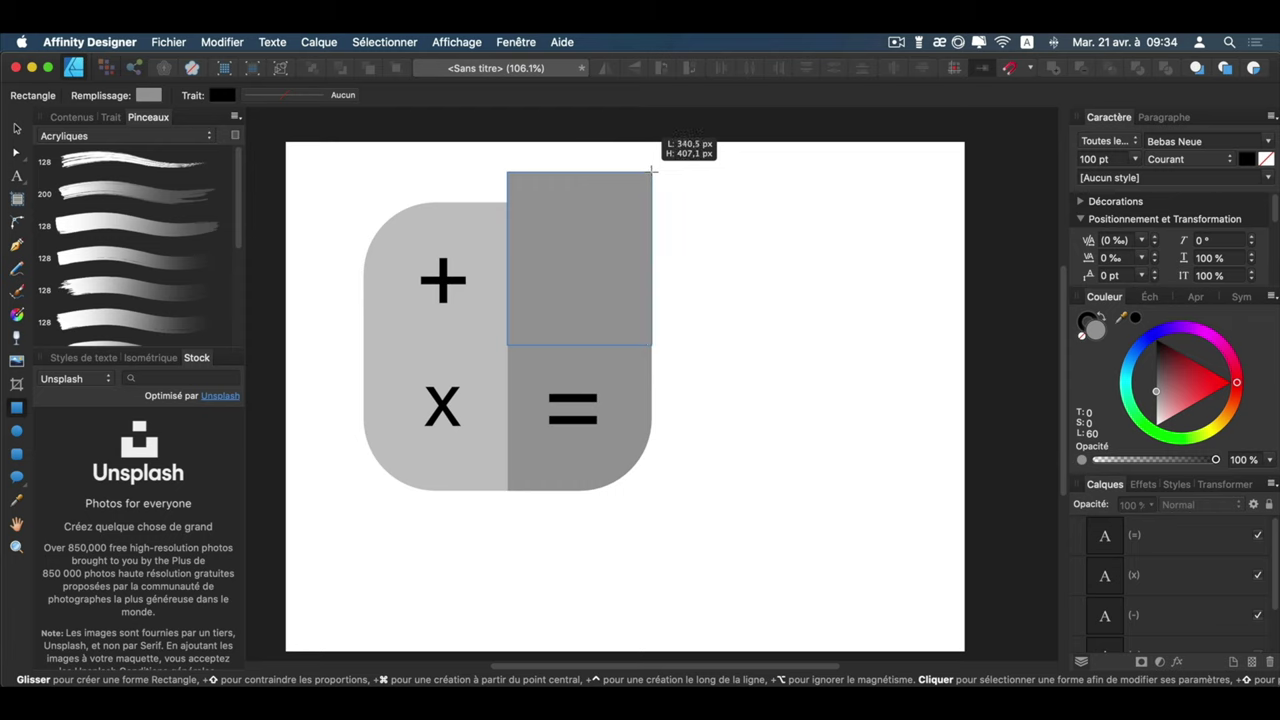
drag(648, 172, 654, 173)
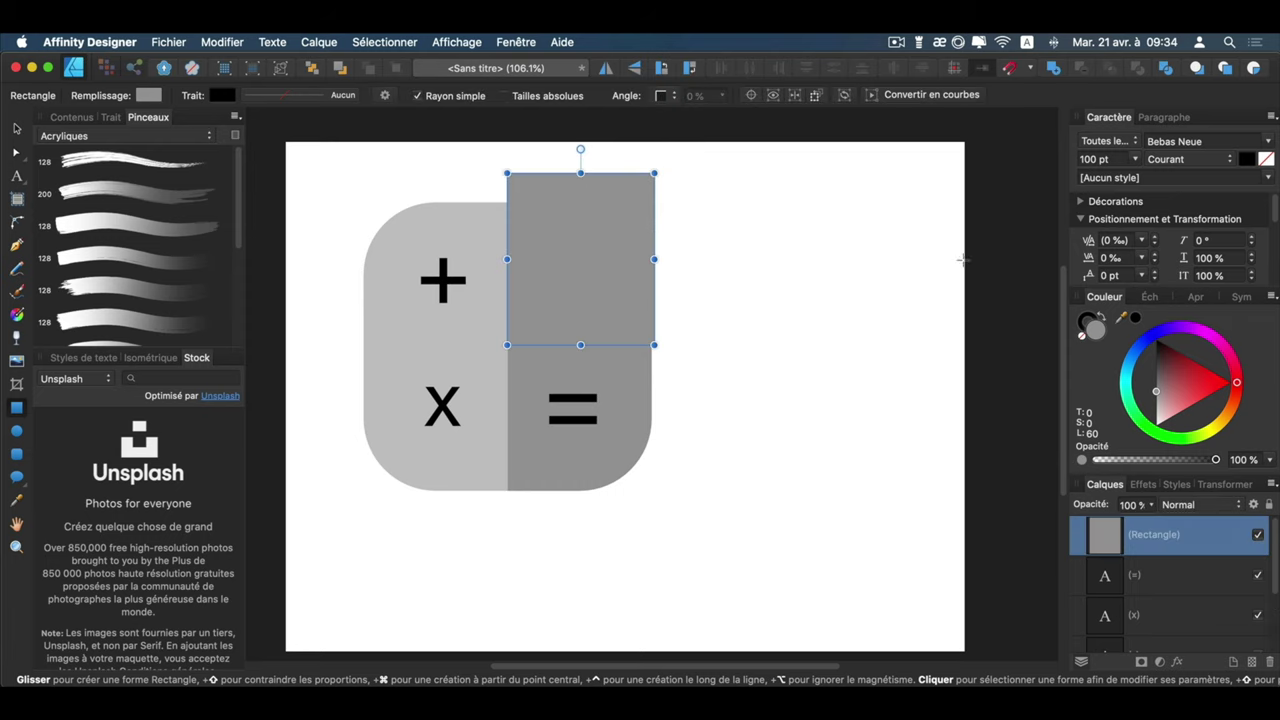
click(1205, 399)
drag(1150, 537, 1178, 652)
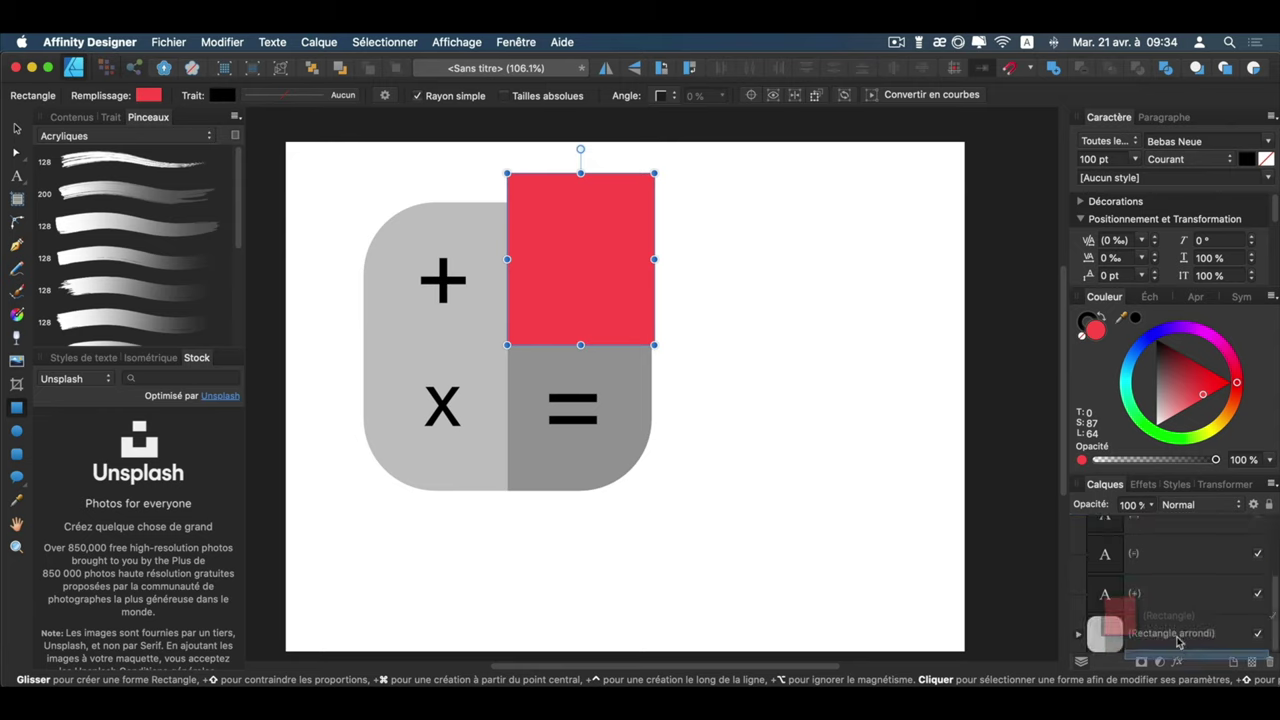
drag(1178, 652, 1176, 655)
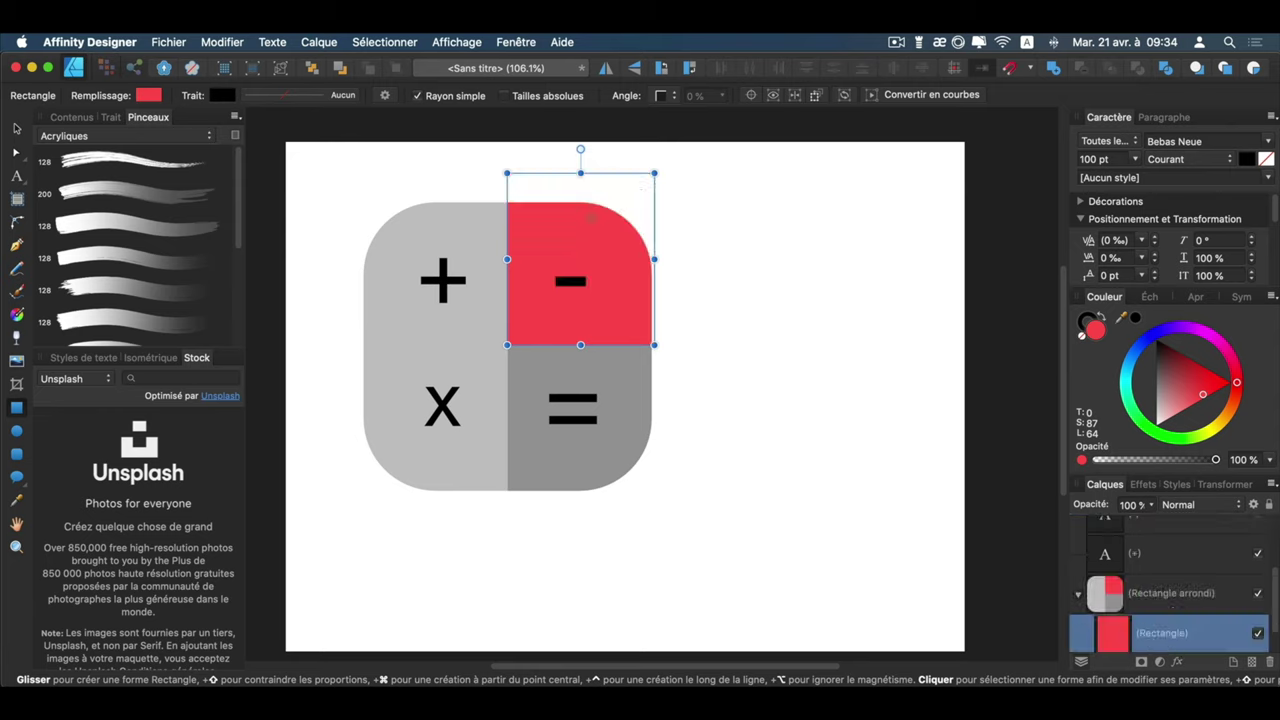
drag(581, 174, 581, 197)
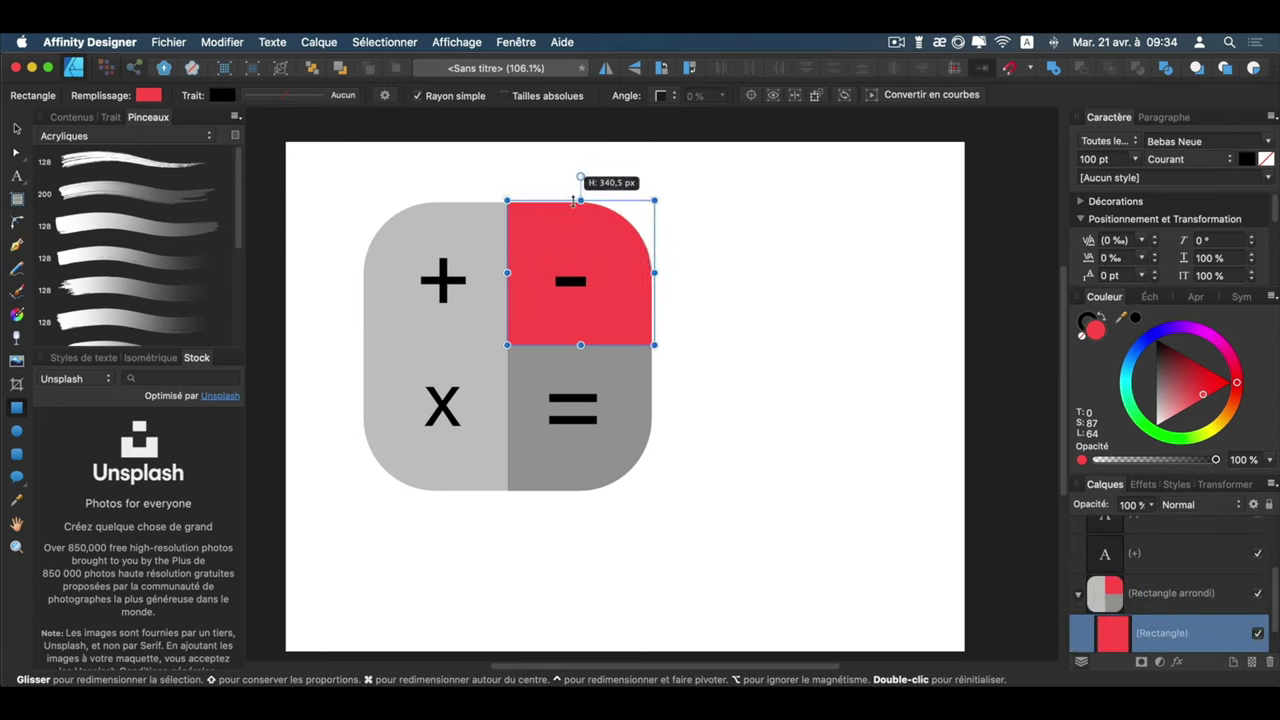
Make the minus sign in the red quadrant white.
key(v)
key(Escape)
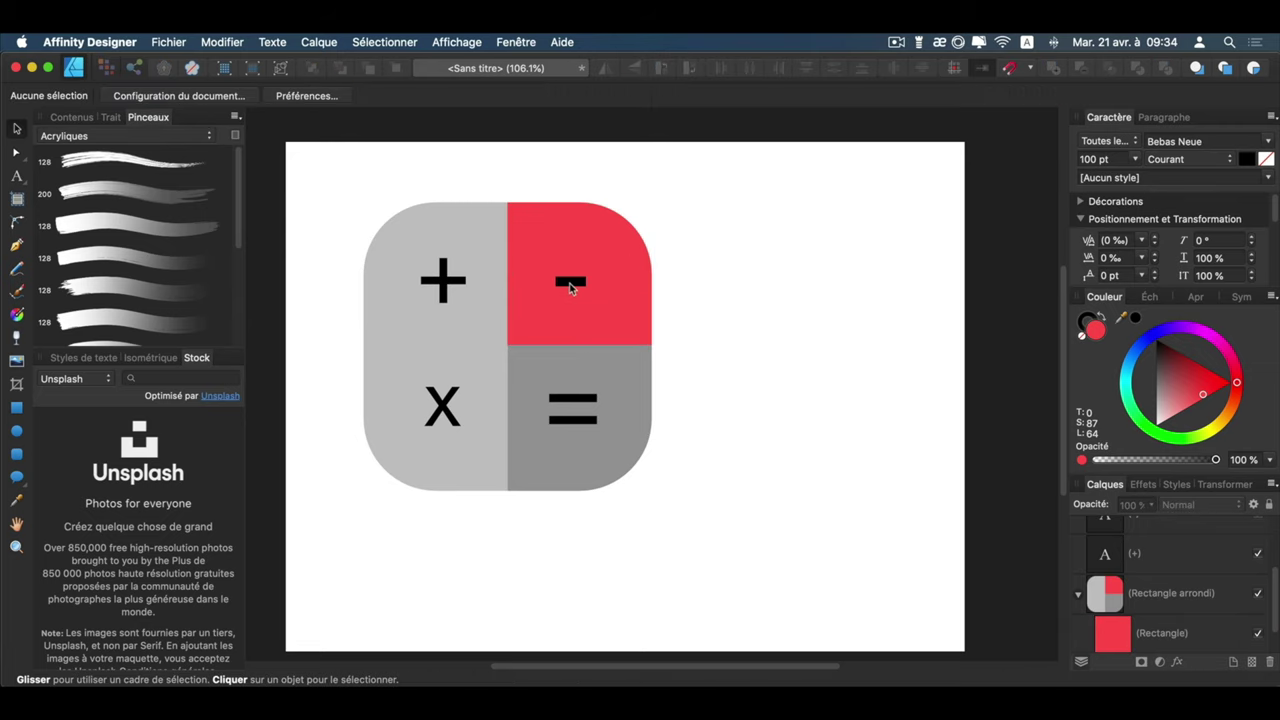
click(565, 283)
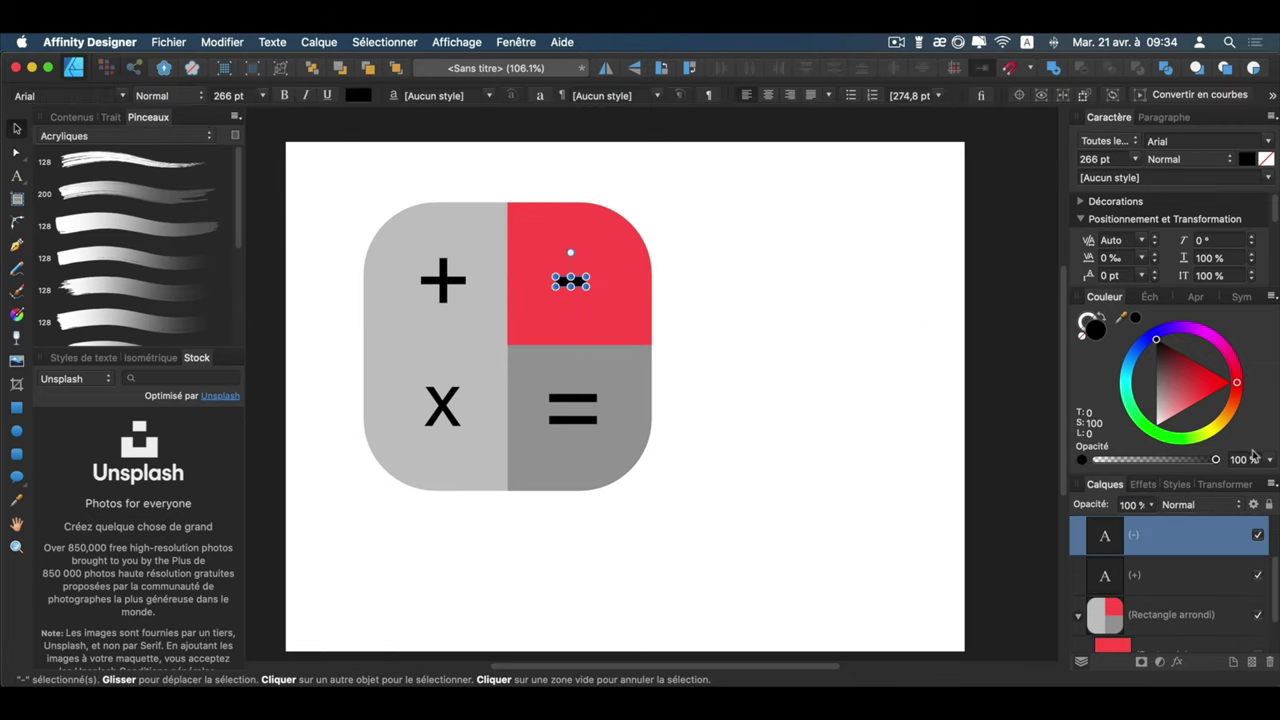
click(1176, 400)
click(880, 430)
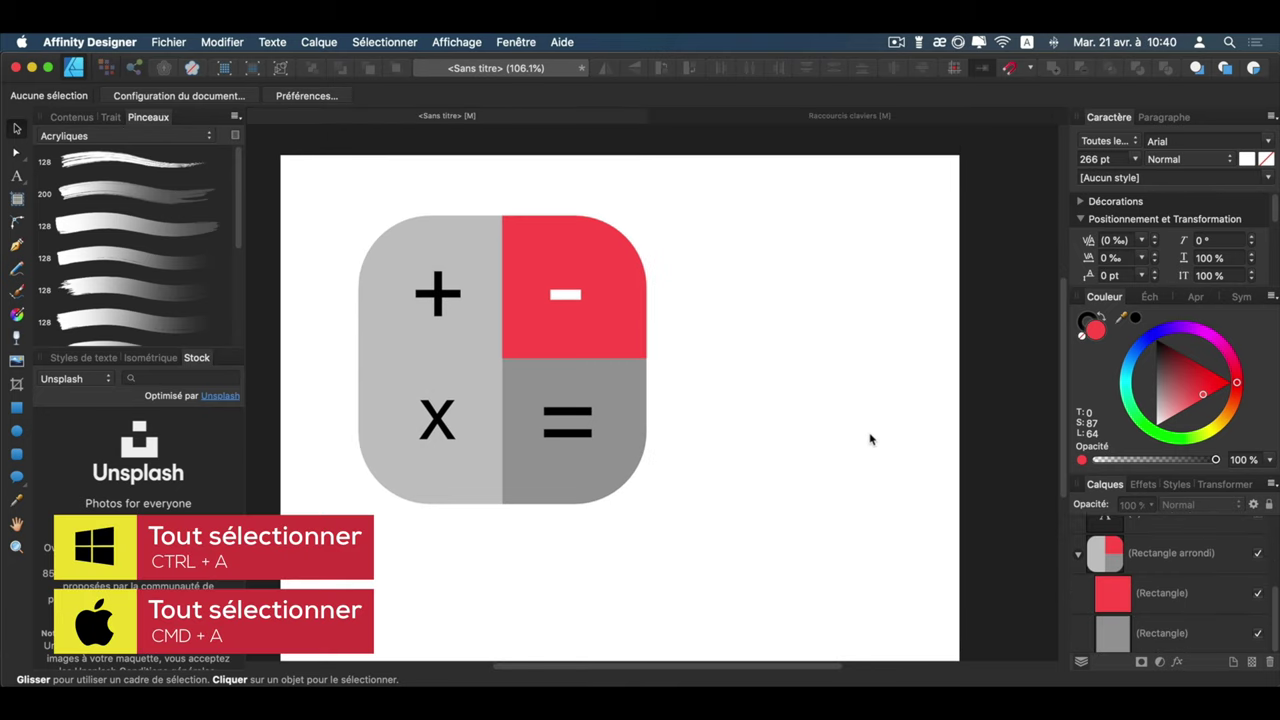
Select the whole icon, scale it up proportionally and shift it right toward the page centre.
key(super+a)
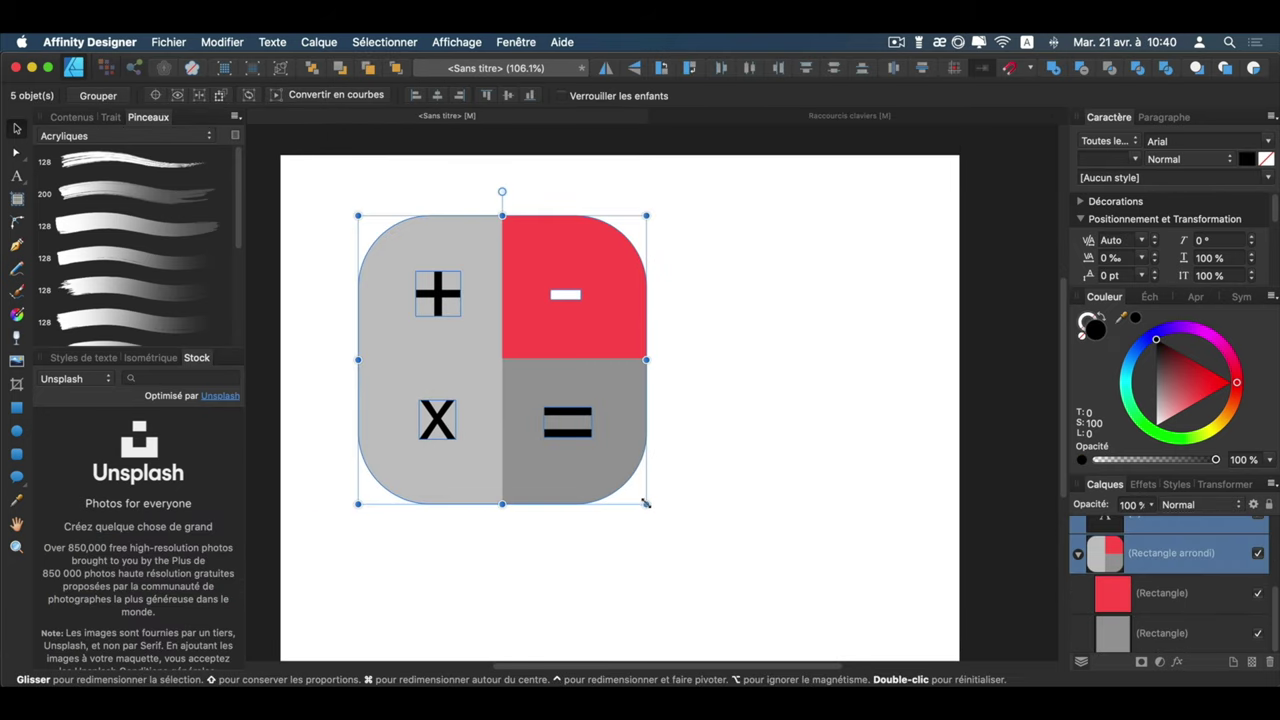
drag(646, 503, 725, 580)
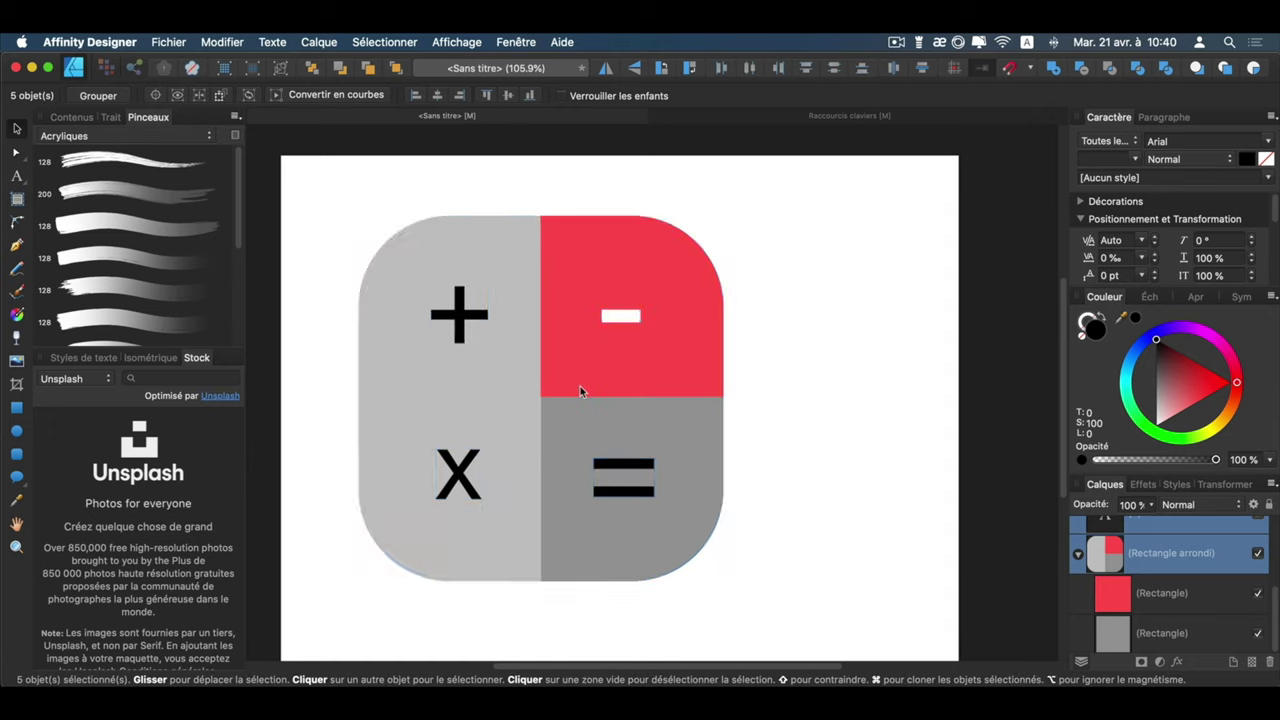
drag(580, 390, 641, 394)
click(824, 352)
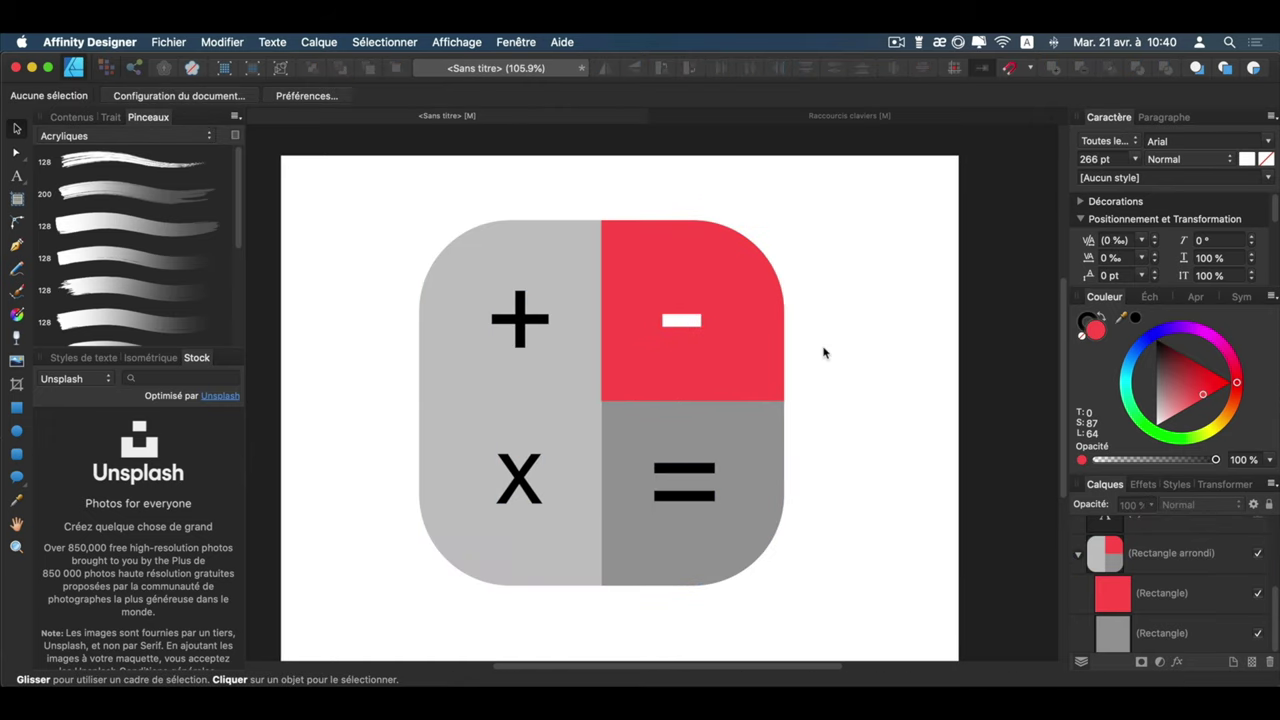